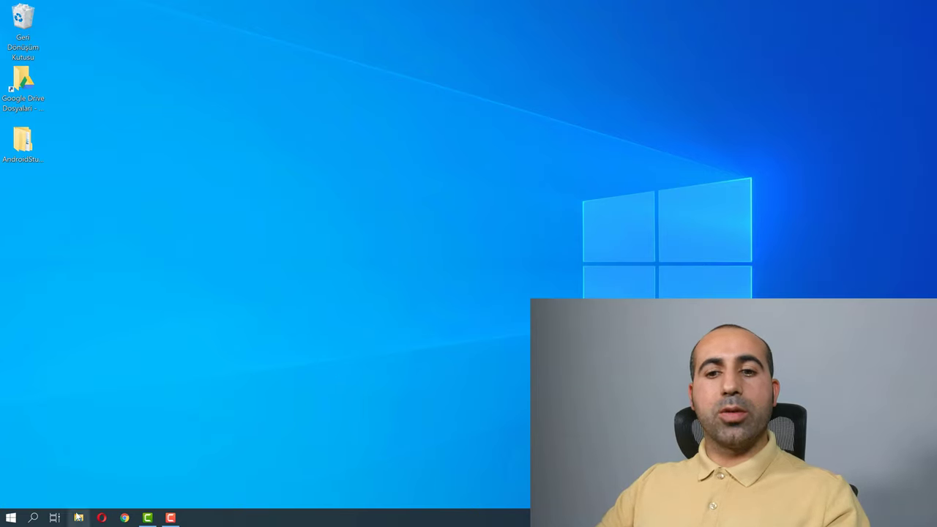
- Locate the AndroidStudioProjects folder in the profile folder on drive C and compare it with the backup copy on the desktop
{"action": "left_click", "coordinate": [79, 518]}
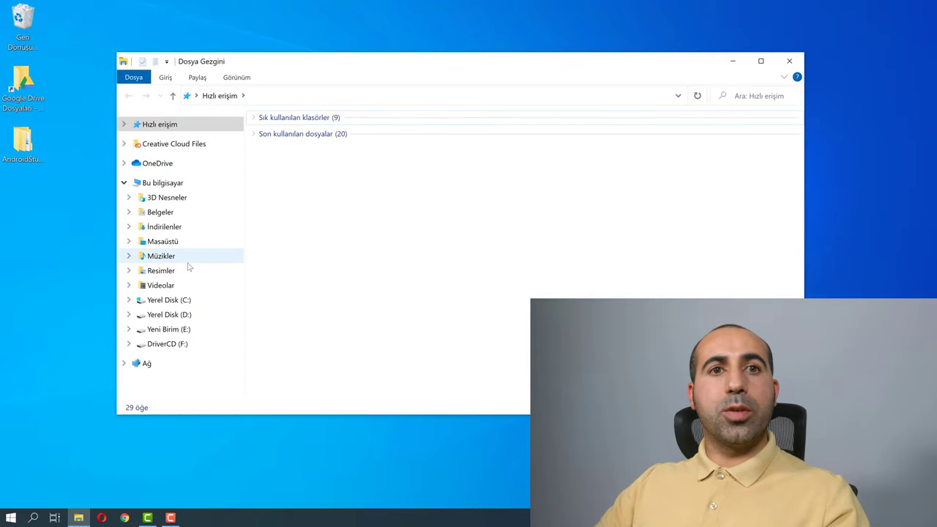
{"action": "left_click", "coordinate": [168, 183]}
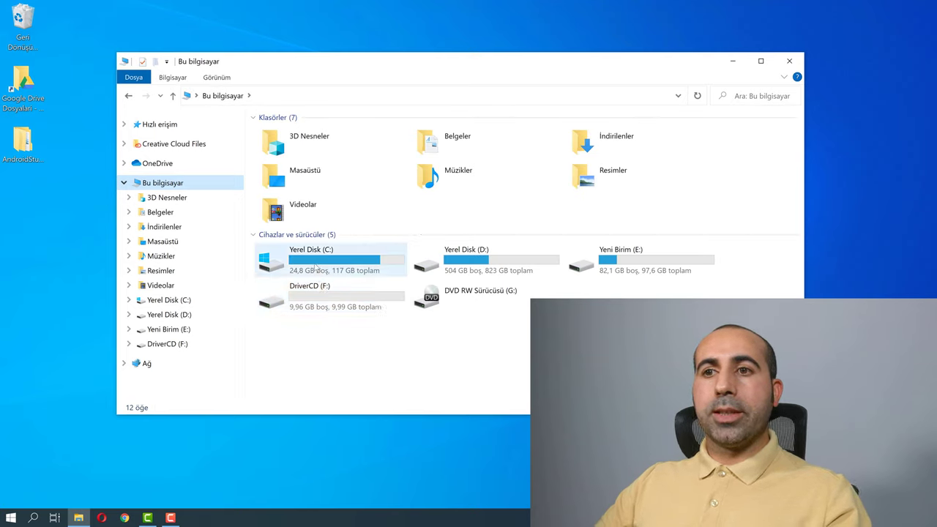
{"action": "double_click", "coordinate": [311, 261]}
{"action": "double_click", "coordinate": [291, 173]}
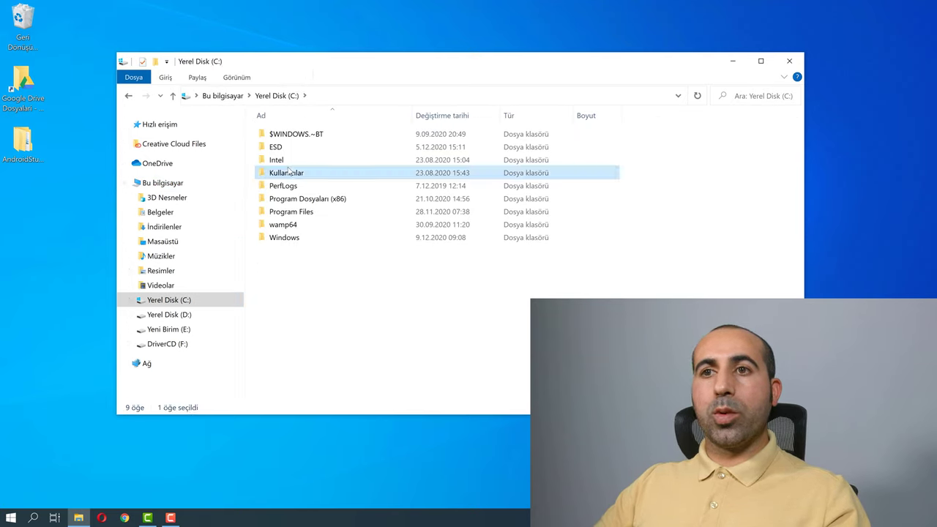
{"action": "double_click", "coordinate": [286, 135]}
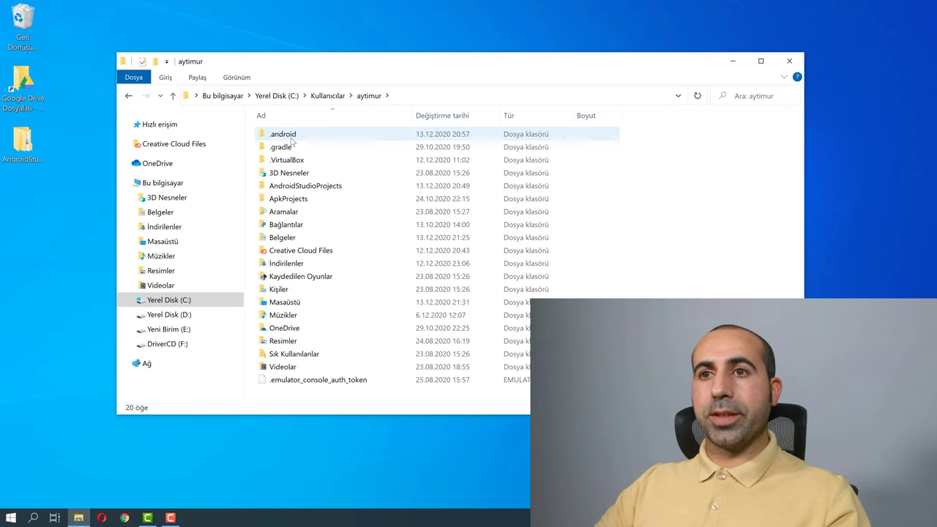
{"action": "left_click", "coordinate": [299, 190]}
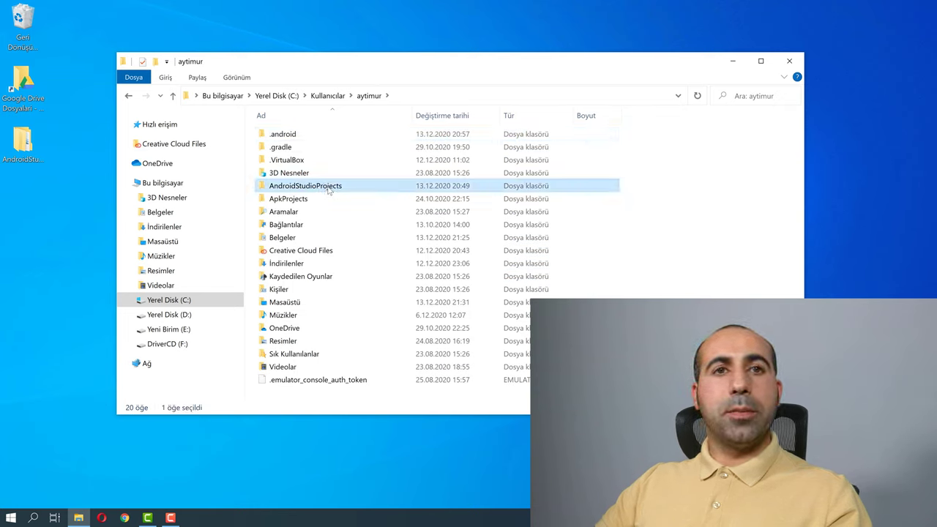
{"action": "left_click", "coordinate": [27, 146]}
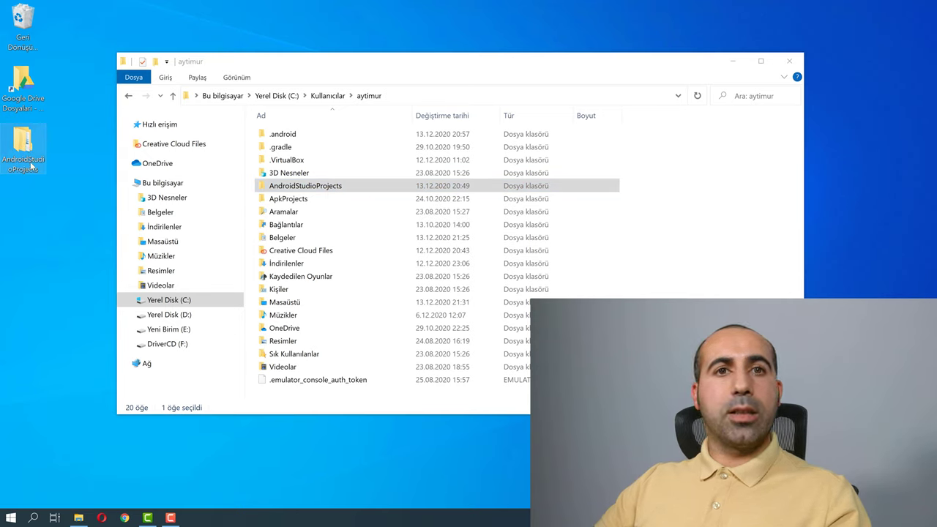
{"action": "mouse_move", "coordinate": [31, 167]}
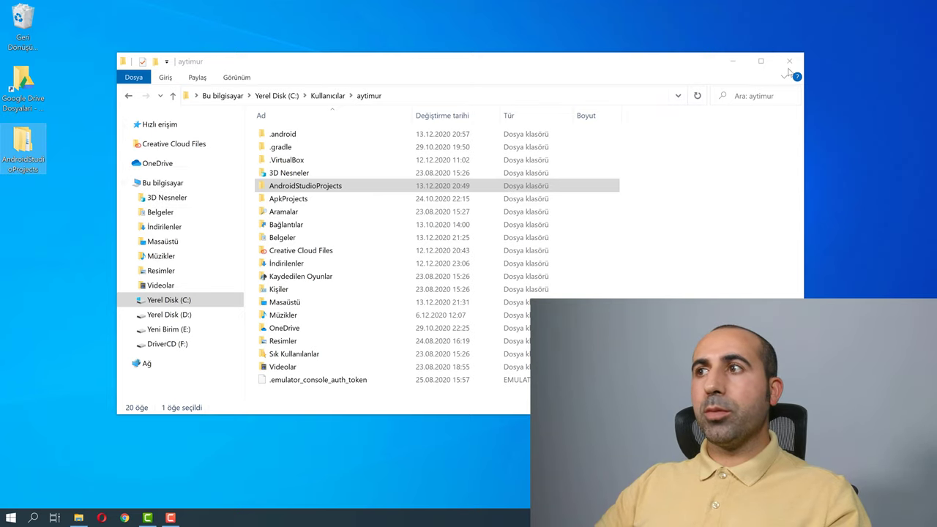
{"action": "left_click", "coordinate": [789, 66]}
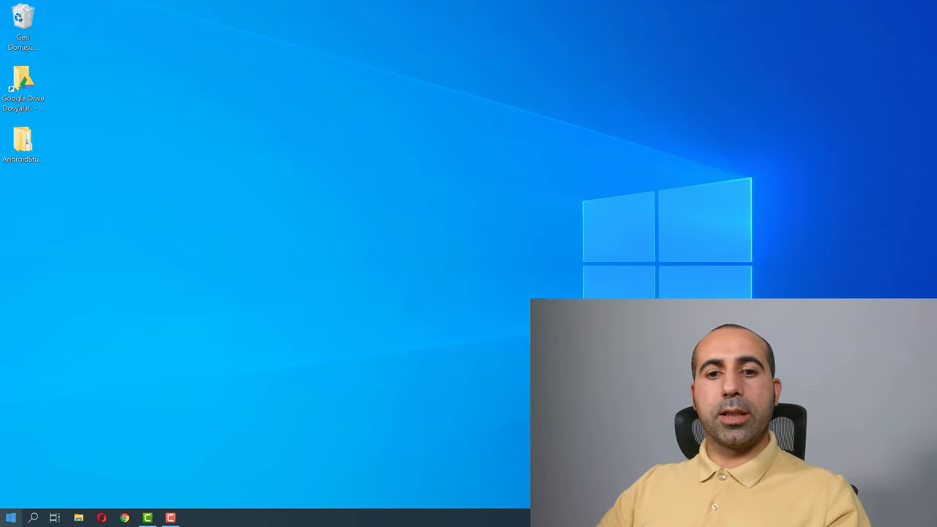
- Find Android Studio in the Windows installed apps list by filtering for "and", and launch its uninstaller
{"action": "left_click", "coordinate": [10, 518]}
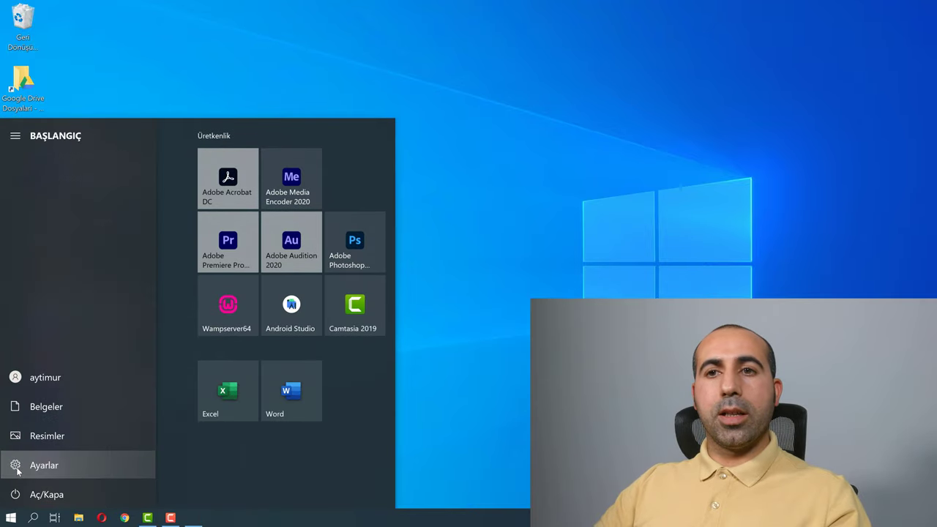
{"action": "left_click", "coordinate": [15, 465]}
{"action": "left_click", "coordinate": [139, 286]}
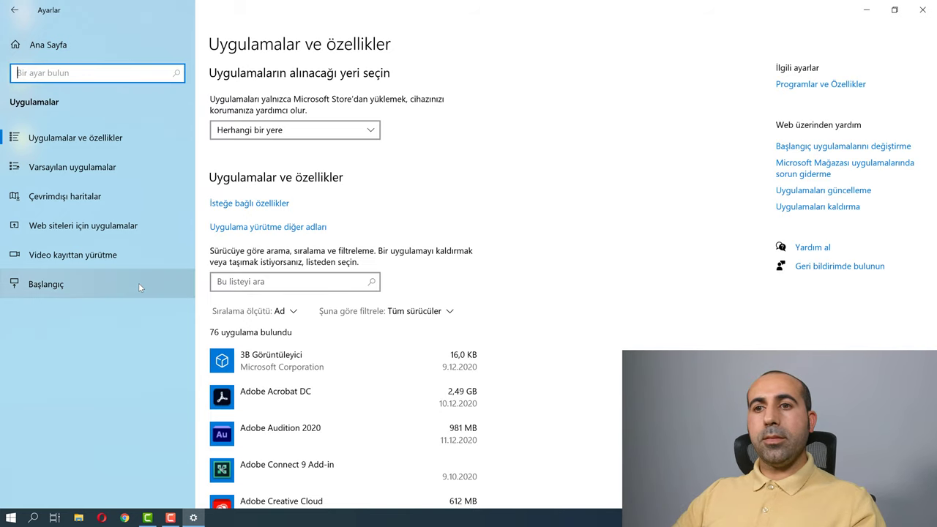
{"action": "left_click", "coordinate": [262, 282]}
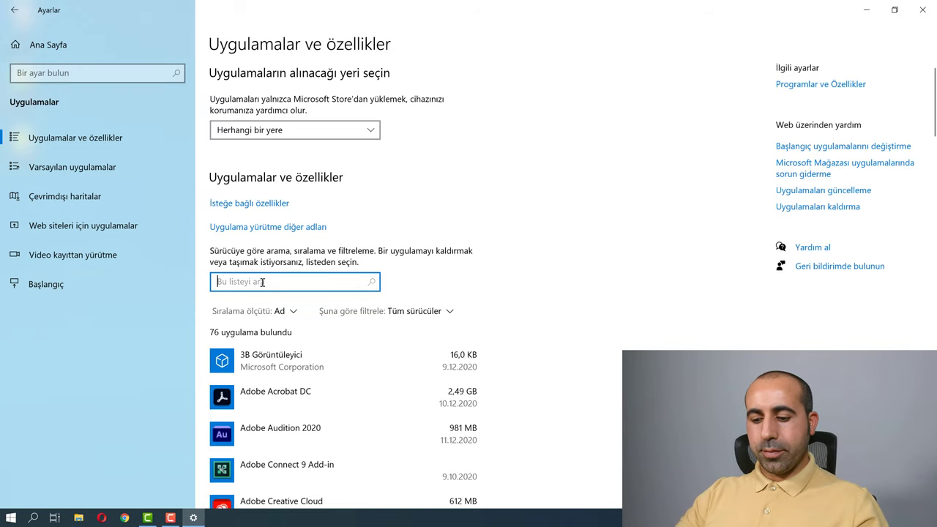
{"action": "type", "text": "and"}
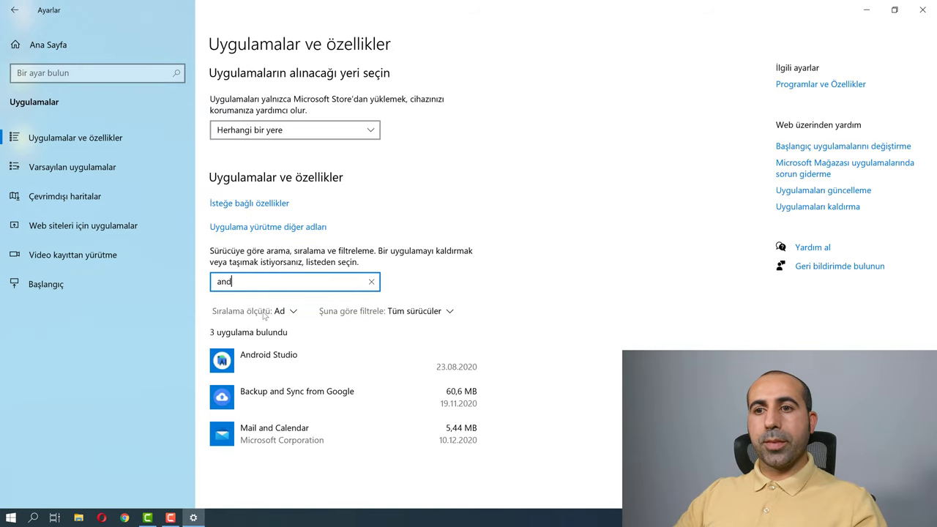
{"action": "left_click", "coordinate": [281, 358]}
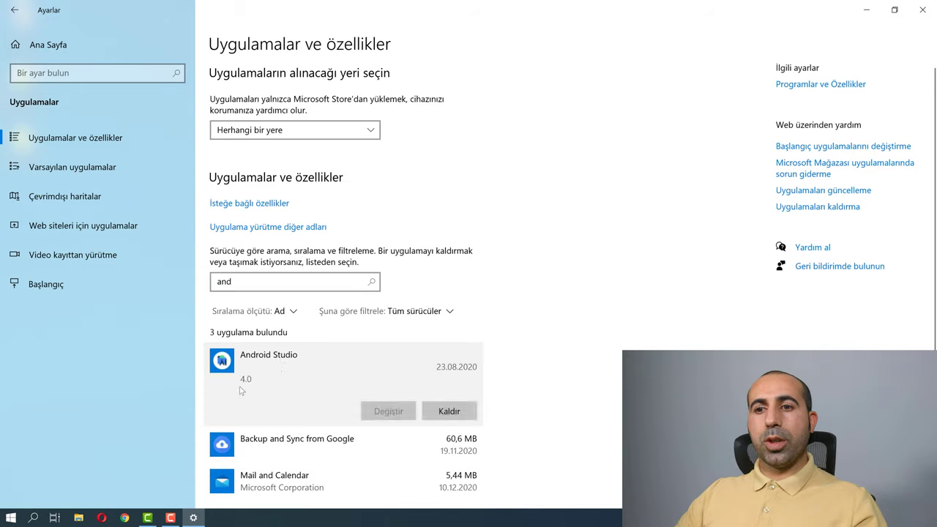
{"action": "left_click", "coordinate": [441, 412]}
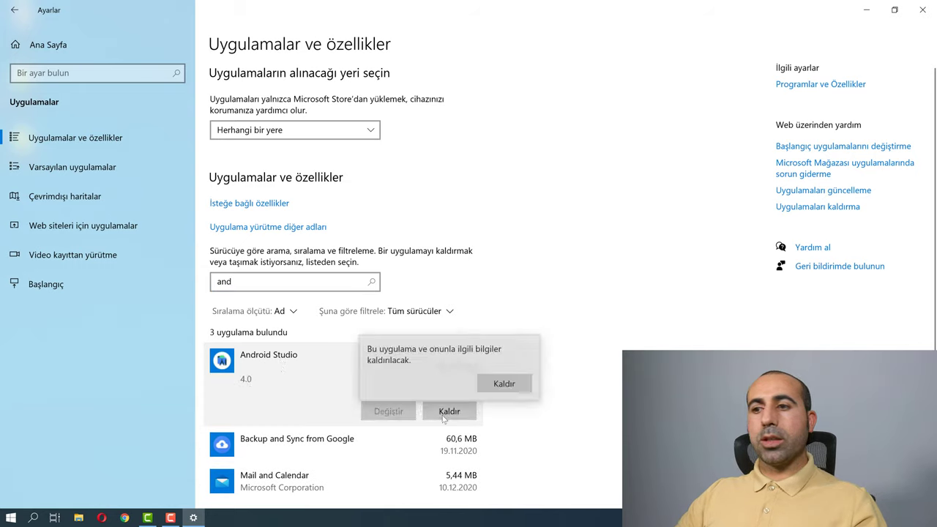
{"action": "left_click", "coordinate": [506, 386]}
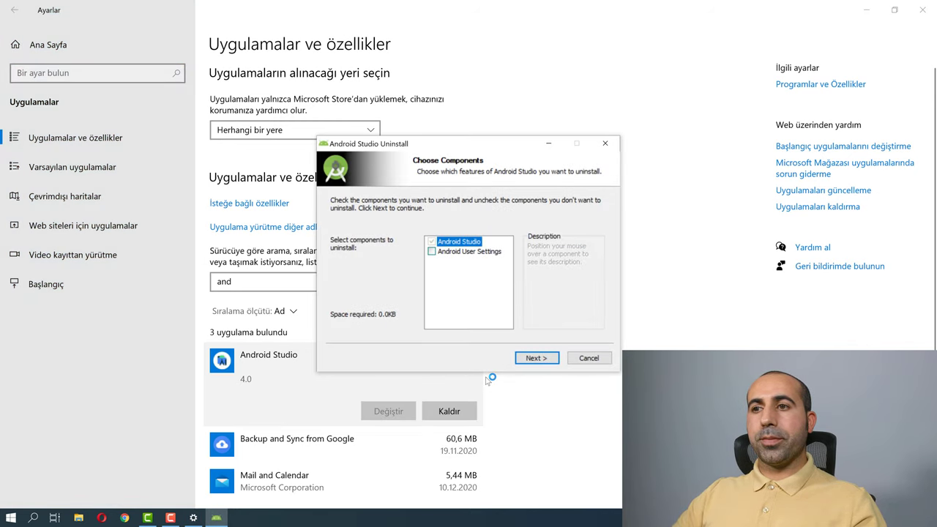
- Uninstall Android Studio together with its Android User Settings, then close the uninstaller and the settings window
{"action": "left_click", "coordinate": [454, 252]}
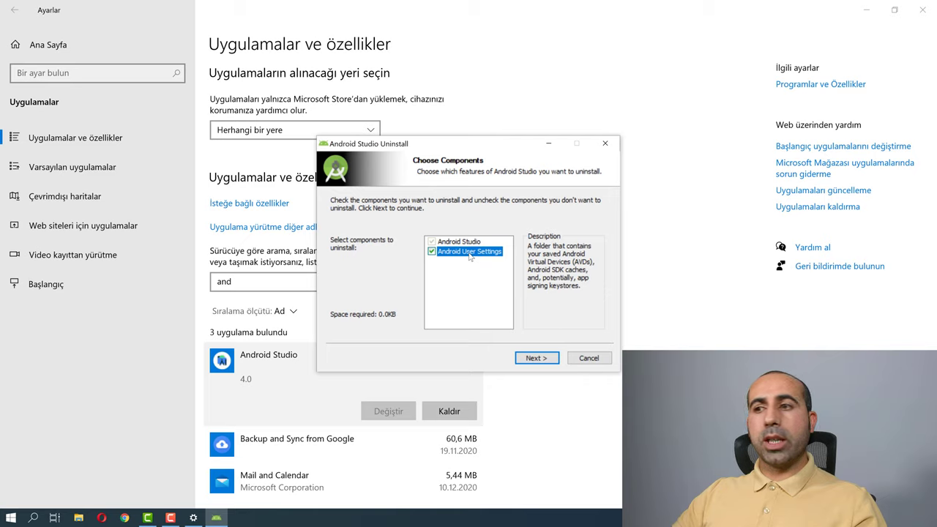
{"action": "left_click", "coordinate": [539, 359]}
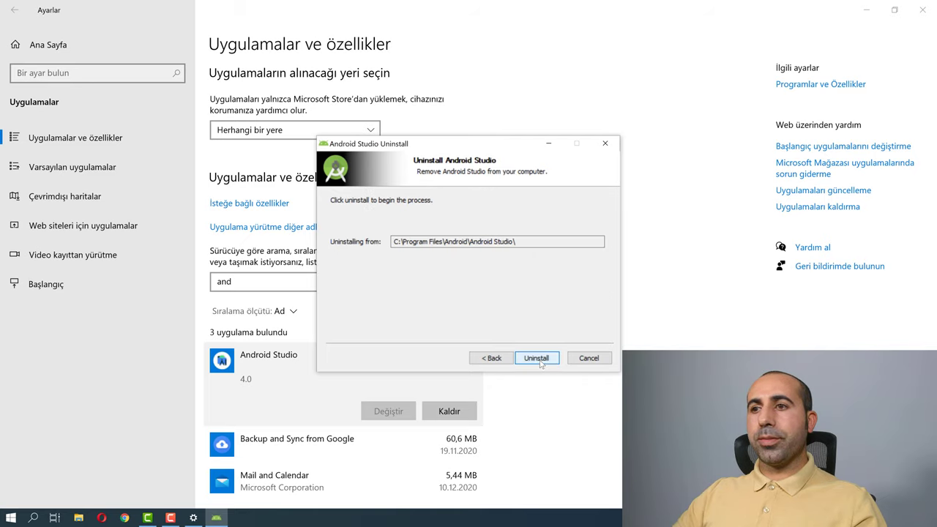
{"action": "left_click", "coordinate": [539, 359]}
{"action": "left_click", "coordinate": [496, 311]}
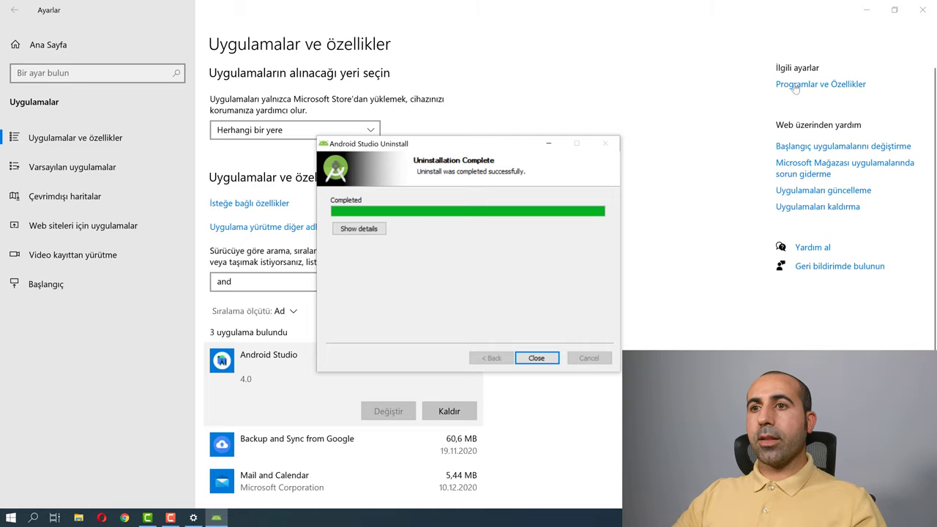
{"action": "left_click", "coordinate": [542, 358]}
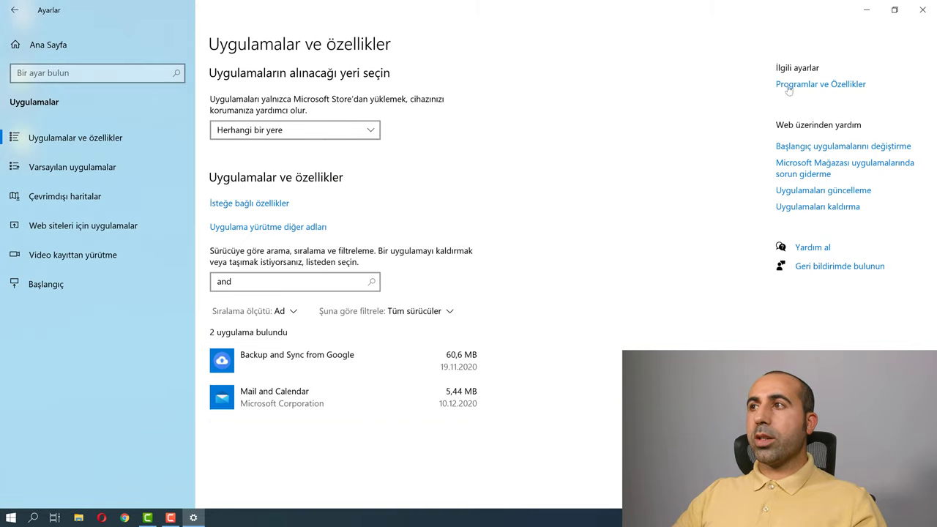
{"action": "left_click", "coordinate": [923, 9]}
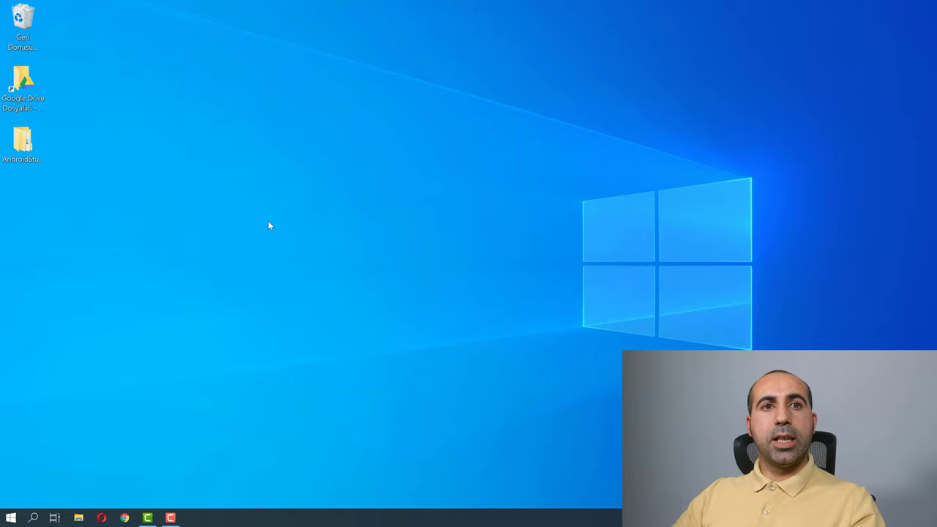
- Search Windows for %USERPROFILE% and open the matching system folder
{"action": "left_click", "coordinate": [32, 517]}
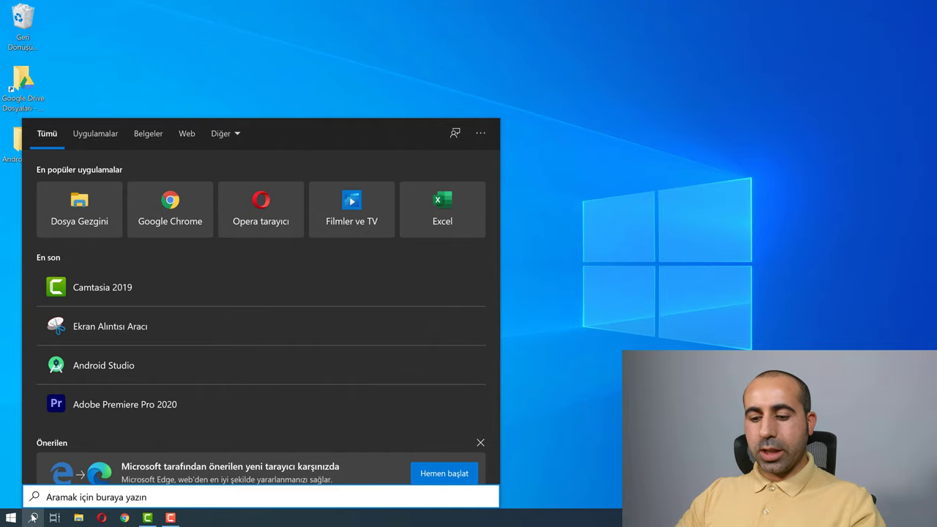
{"action": "type", "text": "%"}
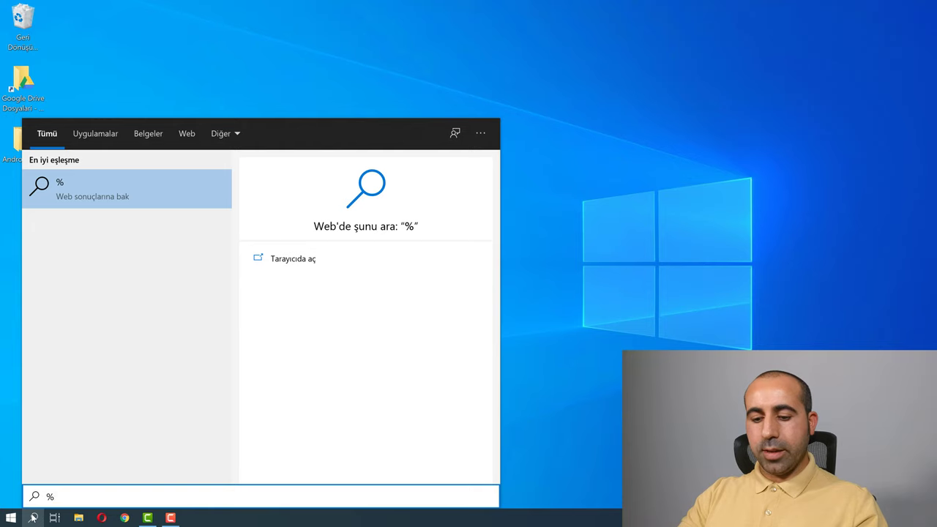
{"action": "type", "text": "USER"}
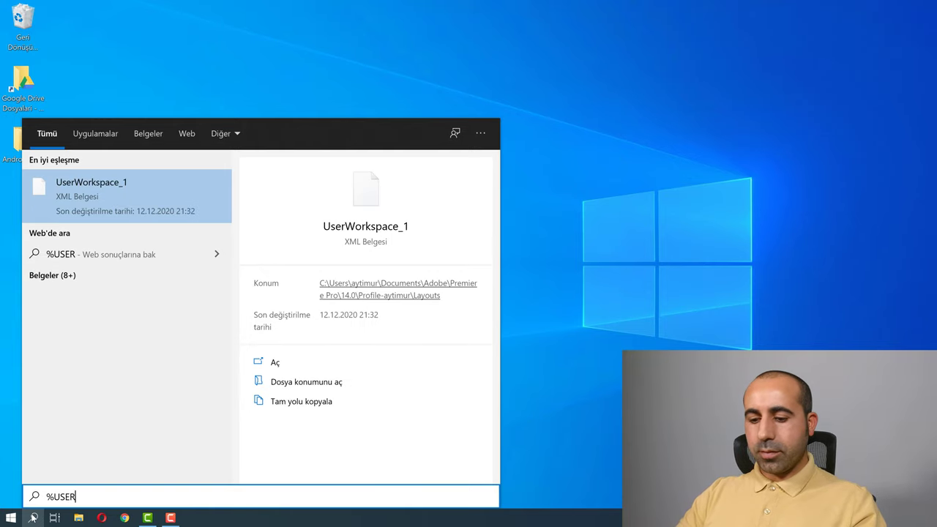
{"action": "type", "text": "PROFI"}
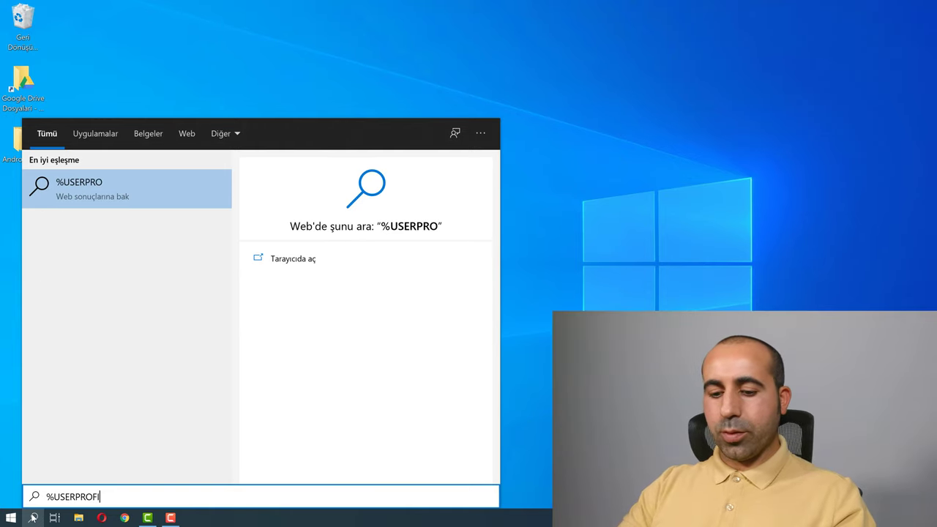
{"action": "type", "text": "LE%"}
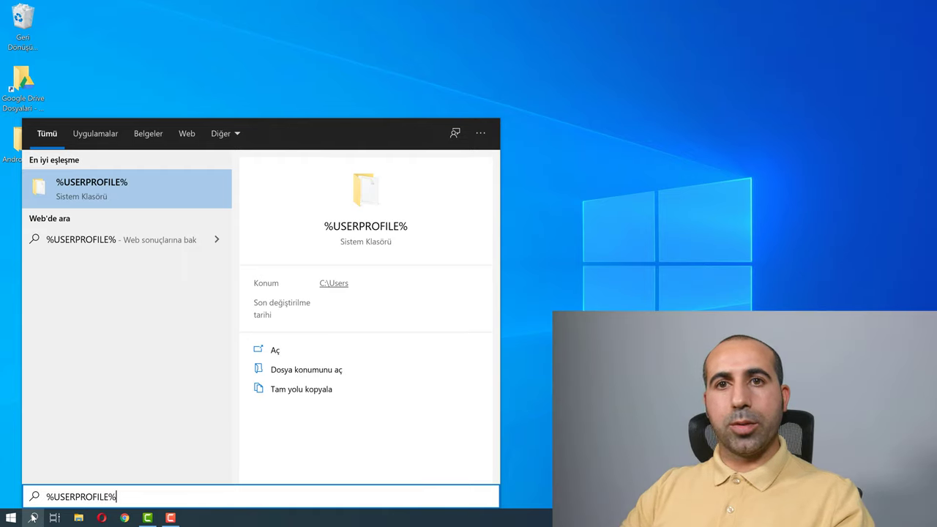
{"action": "left_click", "coordinate": [73, 195]}
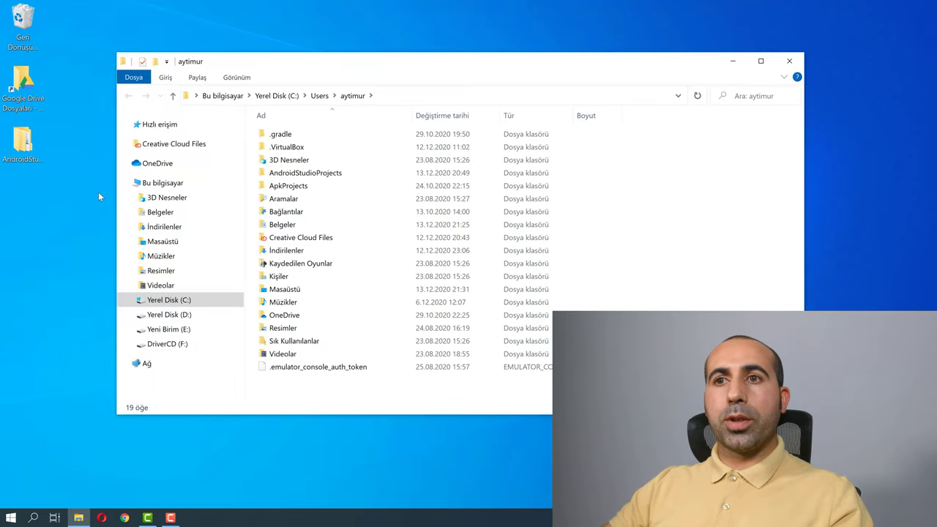
- Delete the .gradle folder from the profile folder, moving the progress window off the file list
{"action": "left_click", "coordinate": [290, 136]}
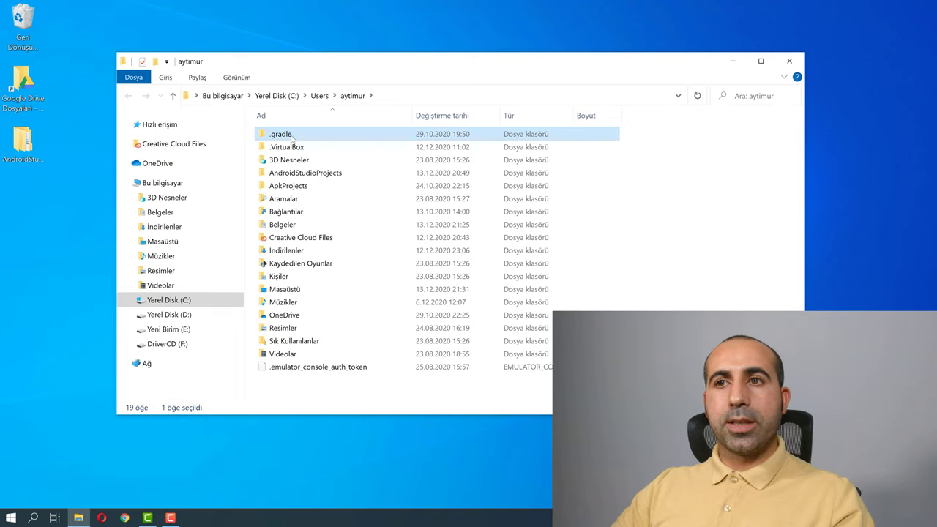
{"action": "right_click", "coordinate": [292, 136]}
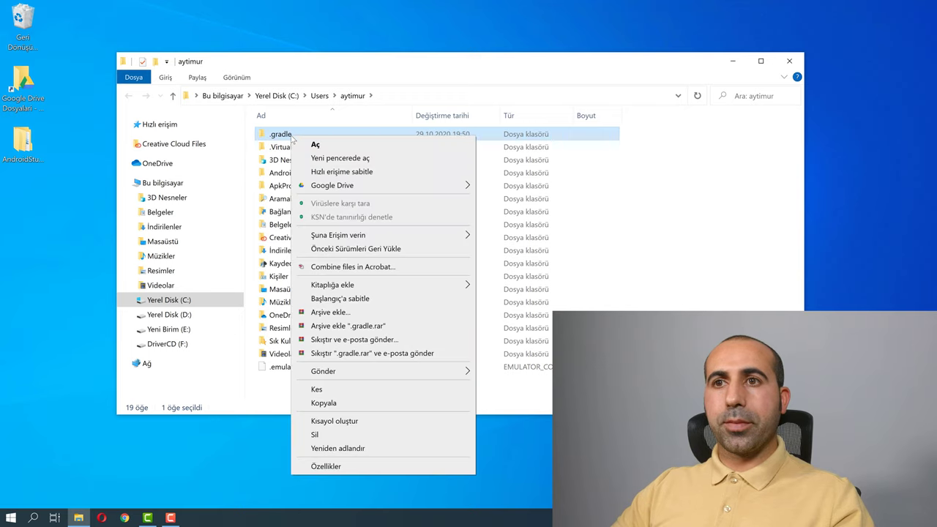
{"action": "left_click", "coordinate": [323, 437]}
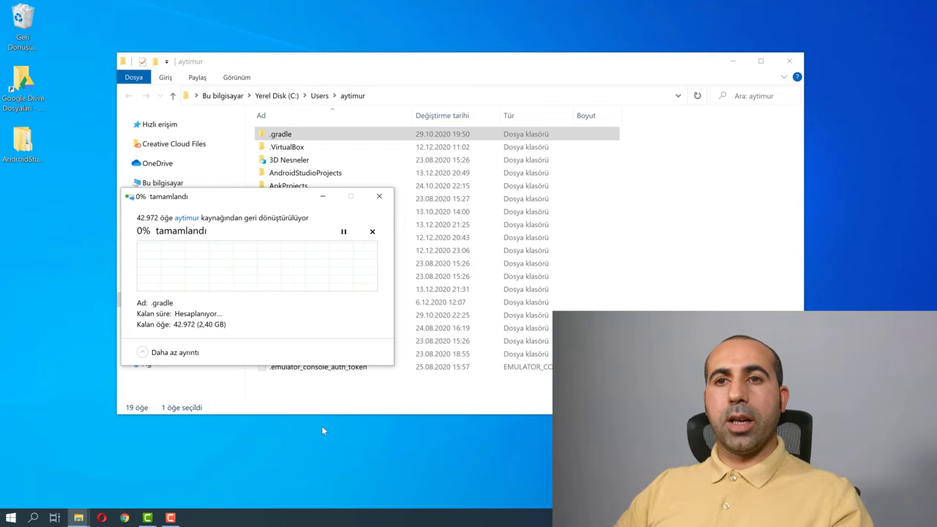
{"action": "left_click_drag", "start_coordinate": [208, 197], "coordinate": [637, 145]}
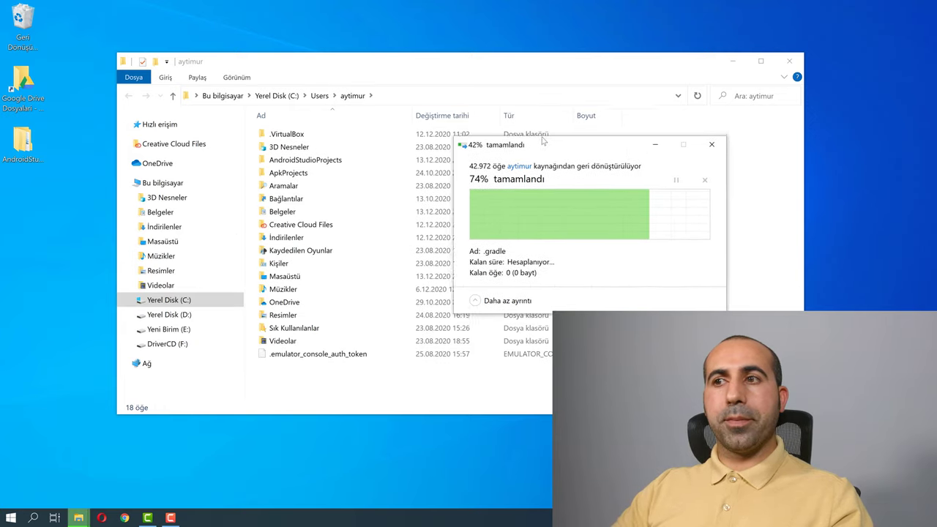
- Delete the .emulator_console_auth_token file from the profile folder
{"action": "left_click", "coordinate": [317, 355]}
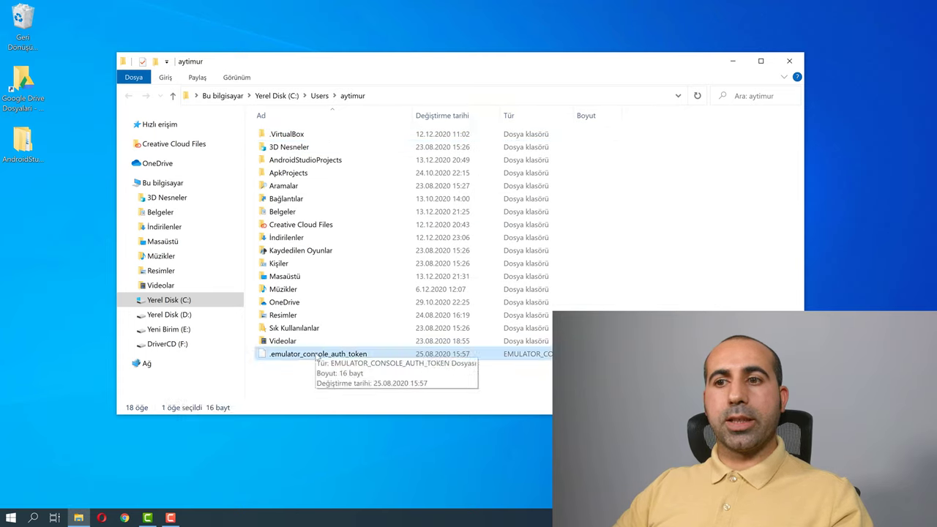
{"action": "right_click", "coordinate": [316, 355]}
{"action": "left_click", "coordinate": [339, 312]}
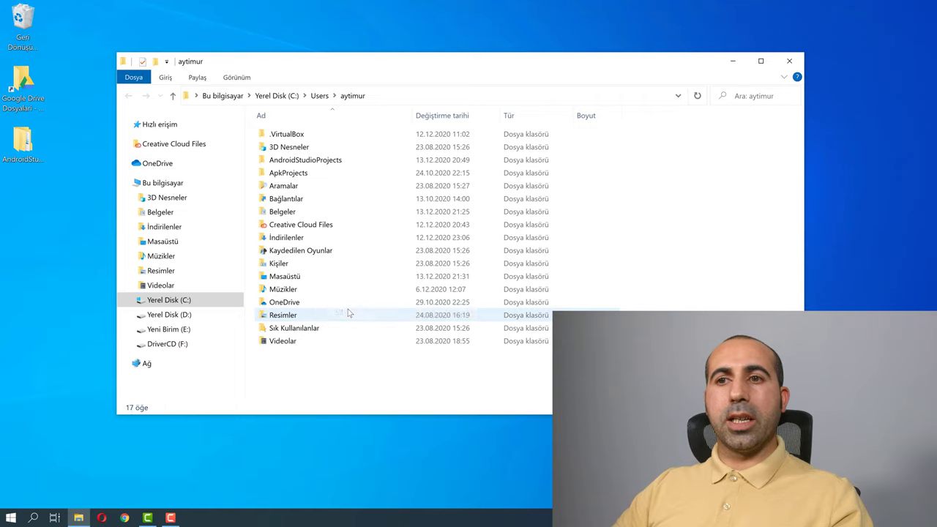
- Delete the ApkProjects folder from the profile folder
{"action": "left_click", "coordinate": [296, 179]}
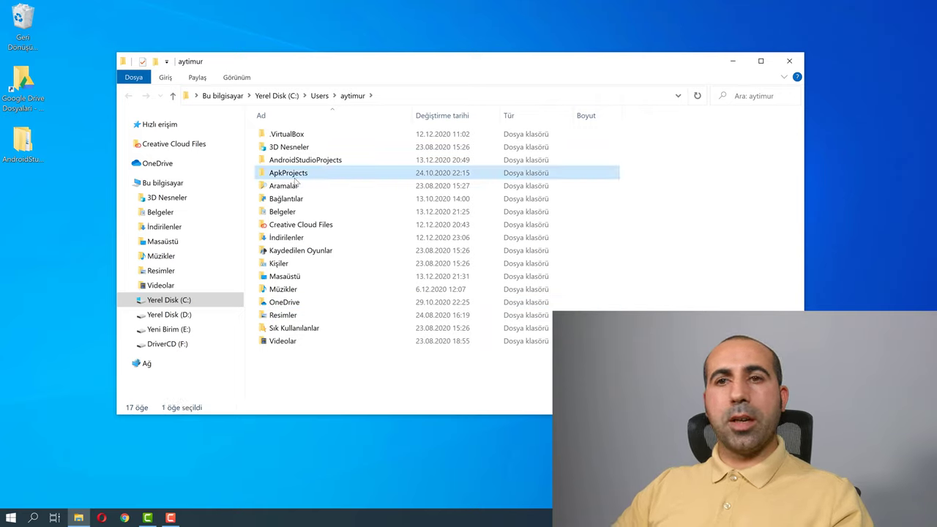
{"action": "right_click", "coordinate": [293, 174]}
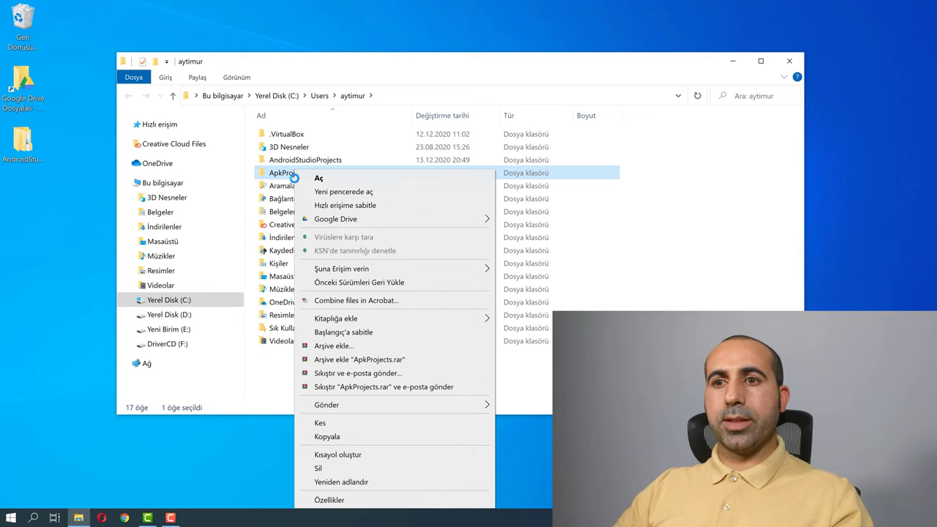
{"action": "left_click", "coordinate": [320, 470]}
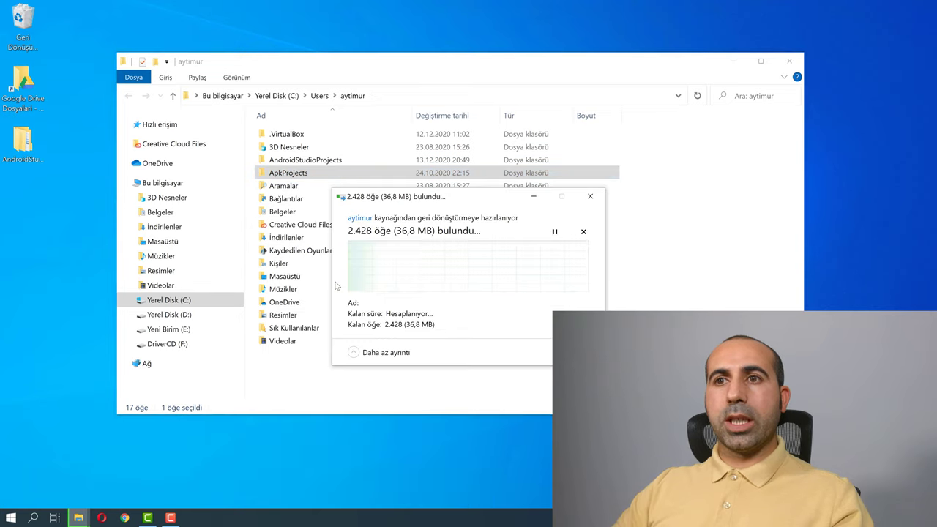
- Delete the AndroidStudioProjects folder from the profile folder and close the folder window
{"action": "left_click", "coordinate": [306, 164]}
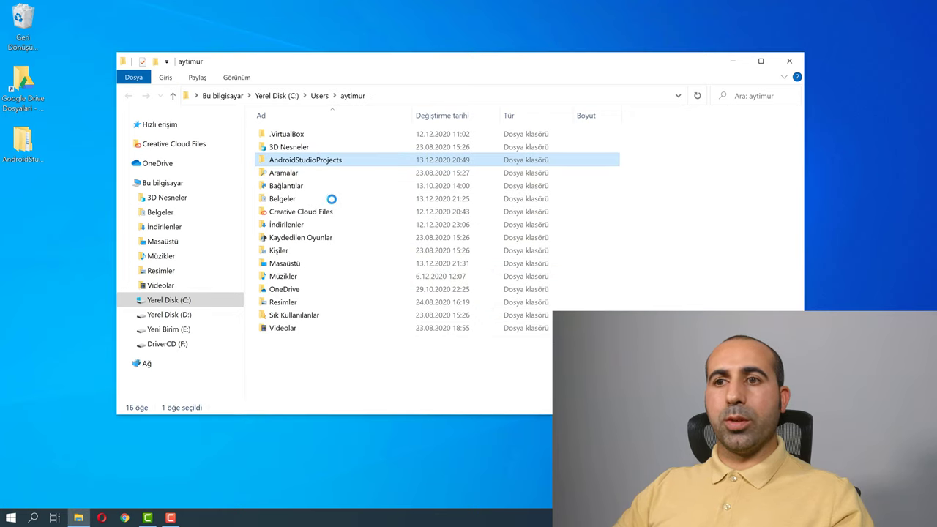
{"action": "right_click", "coordinate": [307, 164]}
{"action": "left_click", "coordinate": [329, 466]}
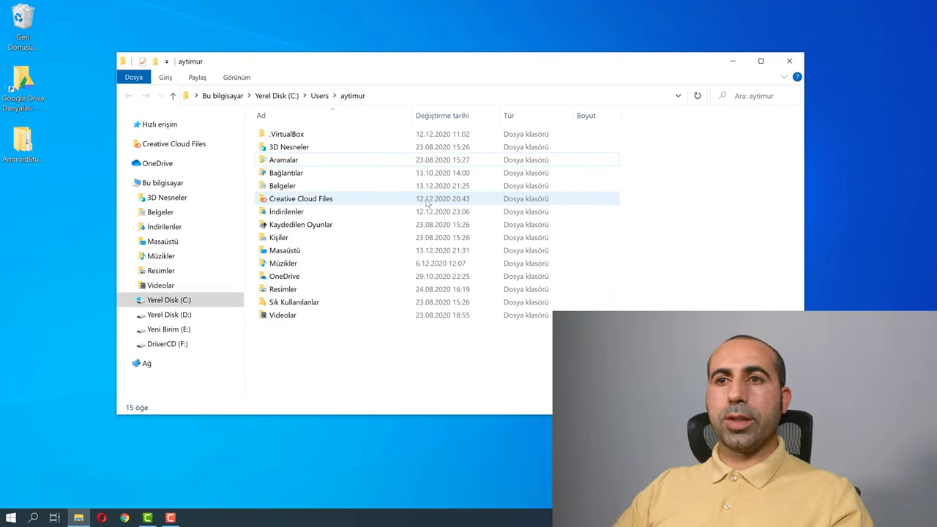
{"action": "left_click", "coordinate": [738, 62]}
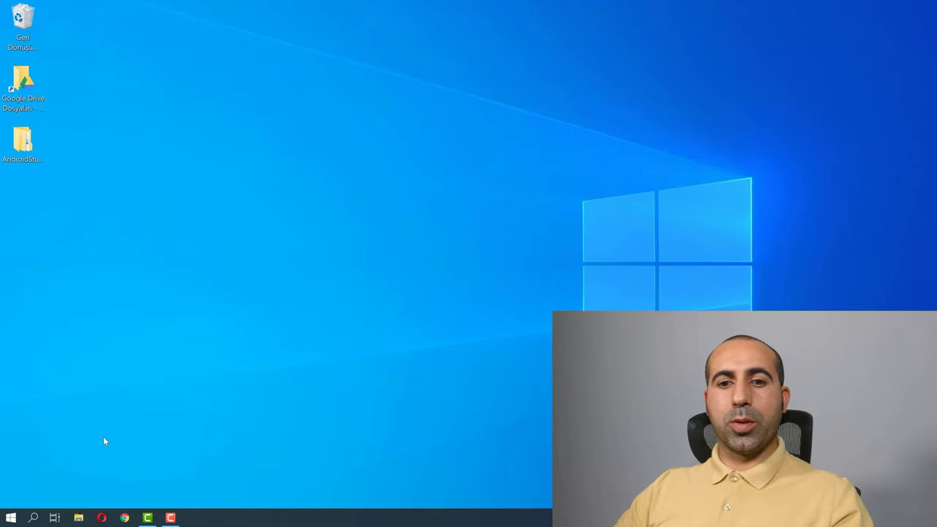
- Search Windows for %LOCALAPPDATA% and open the matching system folder
{"action": "left_click", "coordinate": [33, 517]}
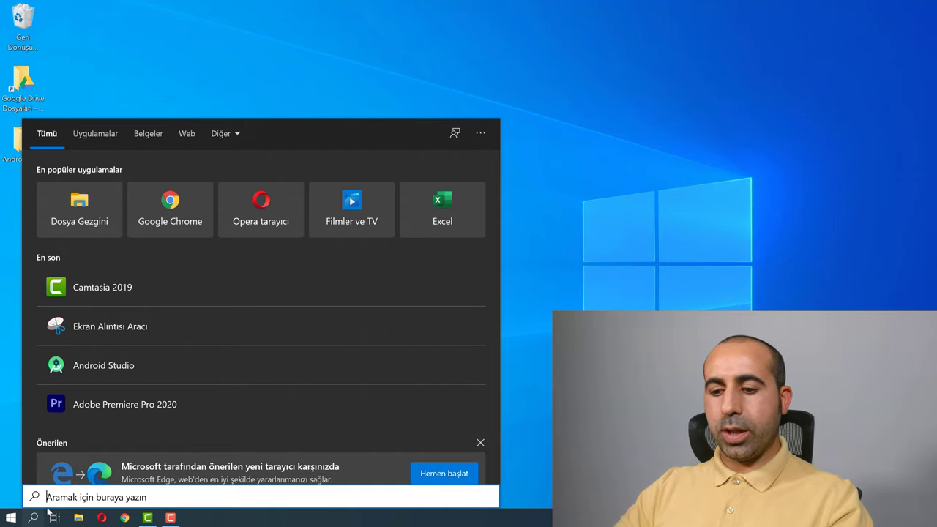
{"action": "type", "text": "%"}
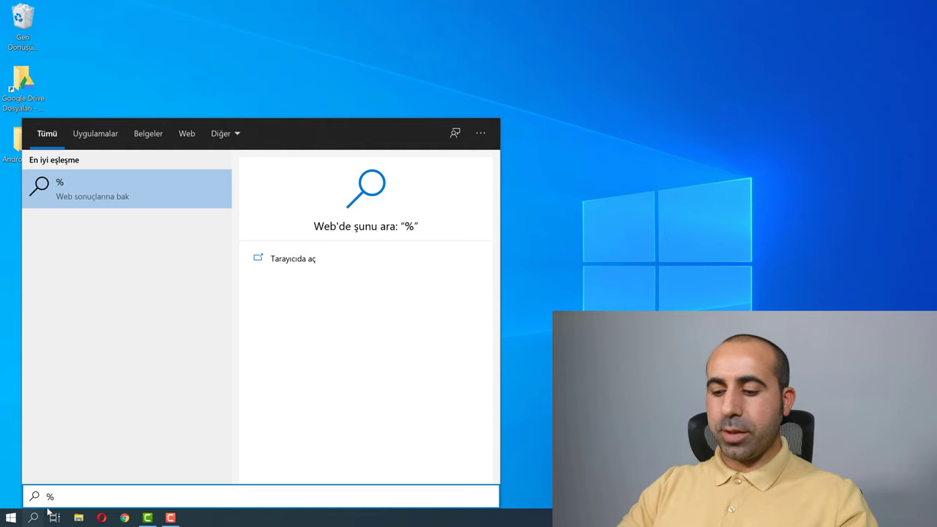
{"action": "type", "text": "LOCALAPP"}
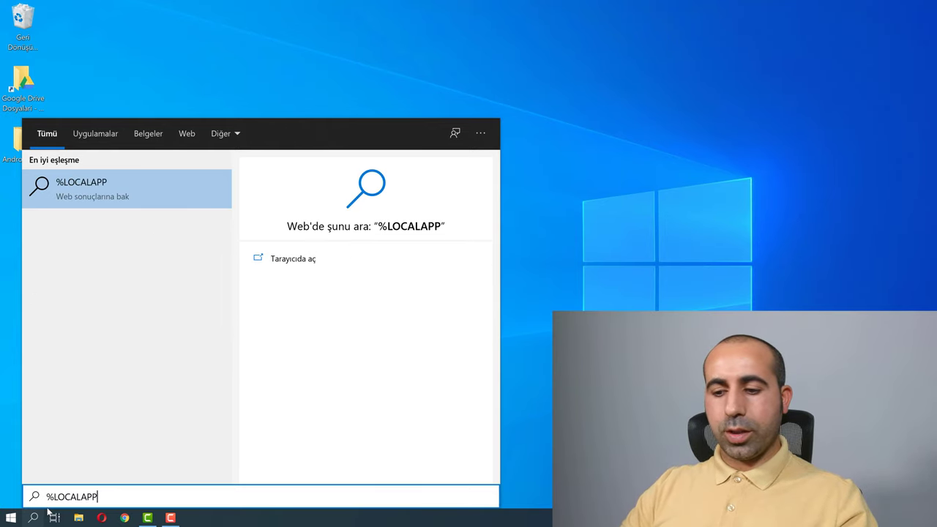
{"action": "type", "text": "DA"}
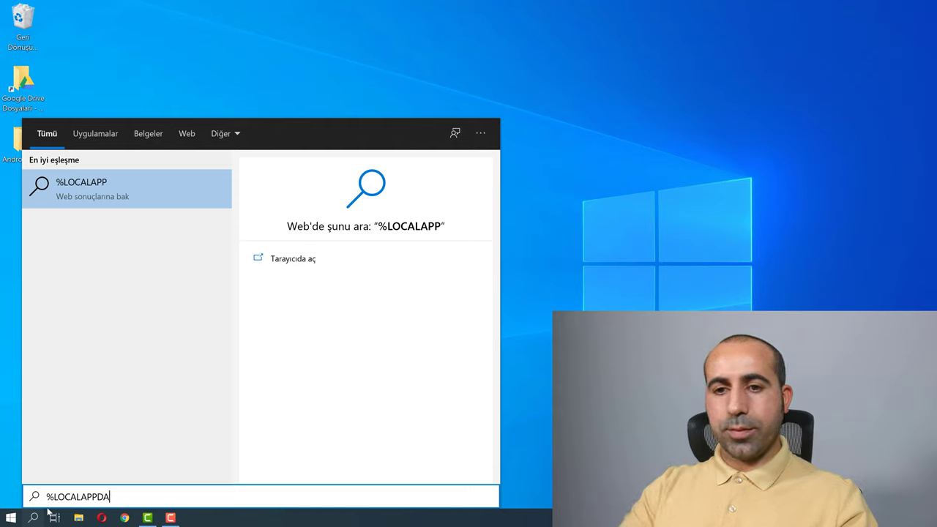
{"action": "type", "text": "TA%"}
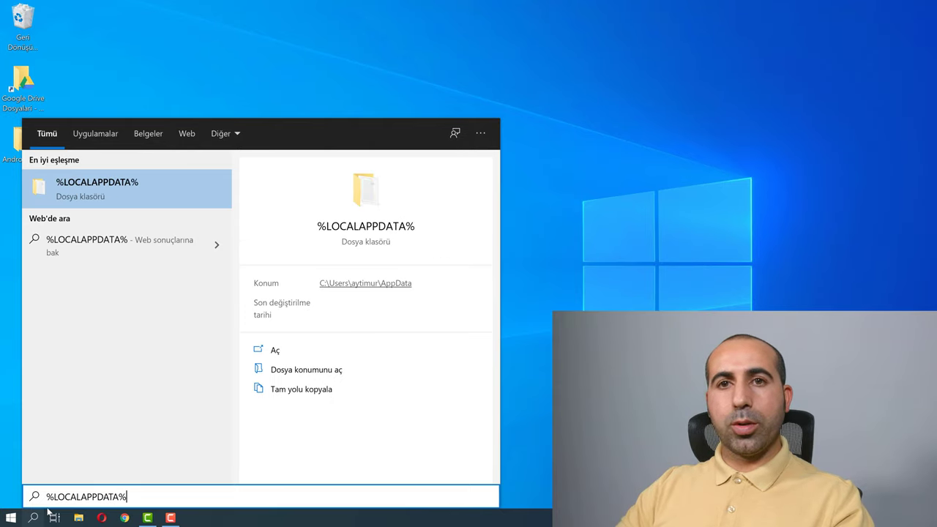
{"action": "left_click", "coordinate": [121, 192]}
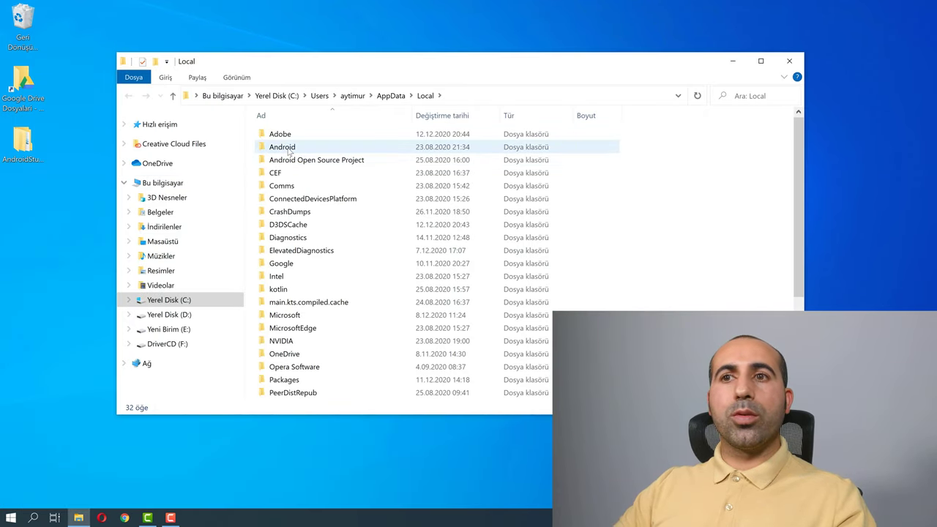
- Inspect the Sdk subfolder of Android and delete the Android folder from Local, moving the progress window off the folder names
{"action": "left_click", "coordinate": [281, 148]}
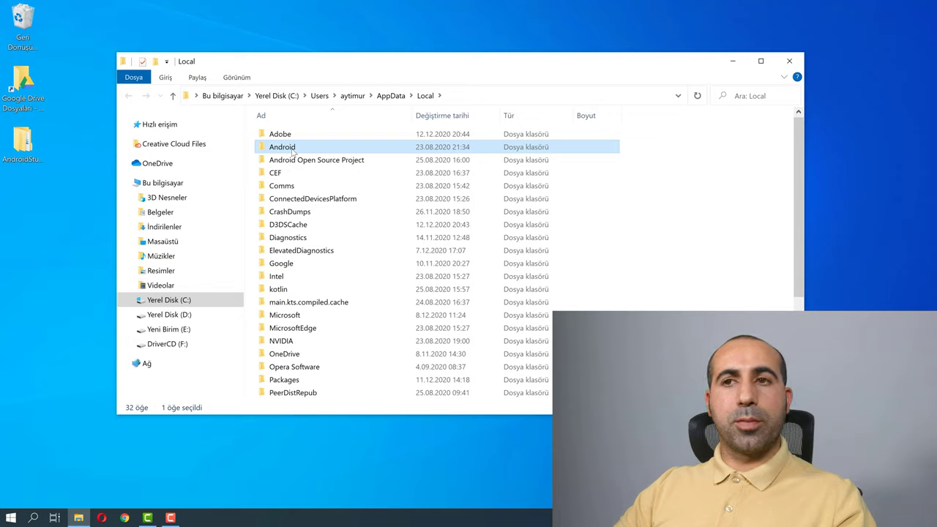
{"action": "double_click", "coordinate": [292, 152]}
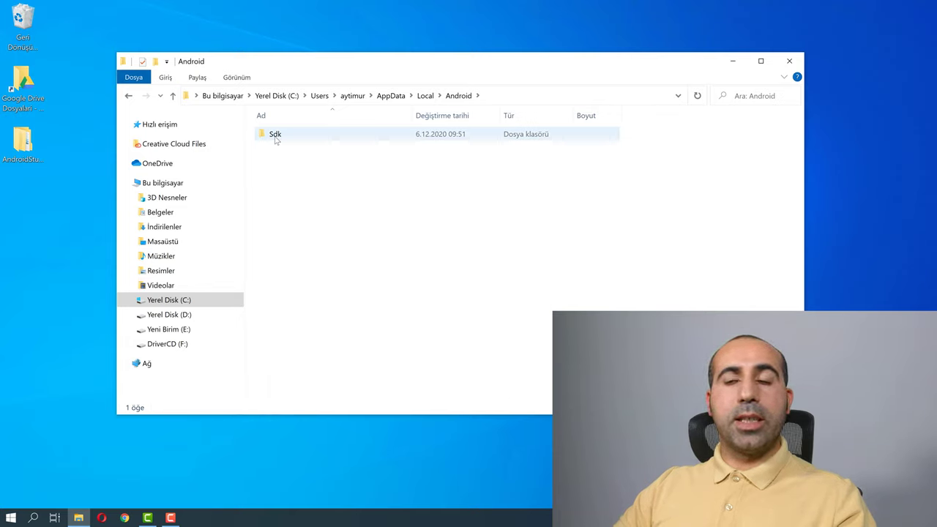
{"action": "double_click", "coordinate": [276, 136]}
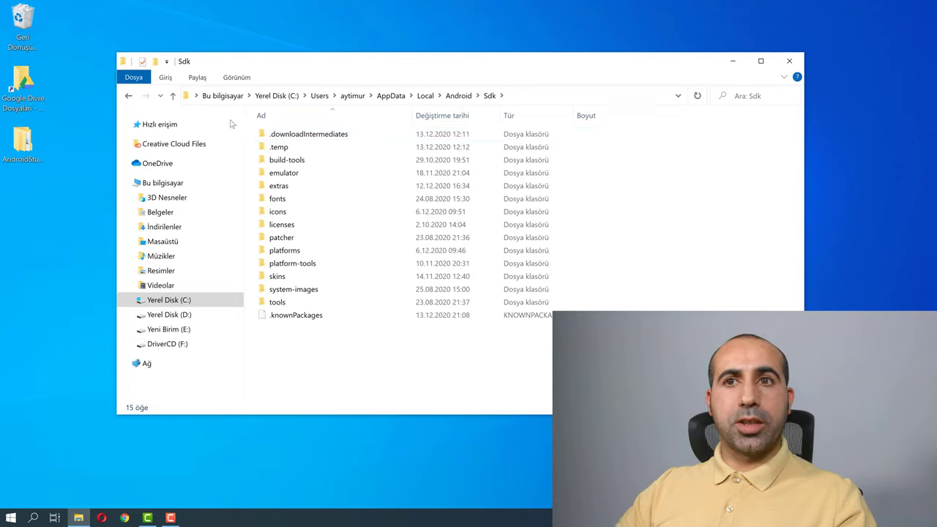
{"action": "left_click", "coordinate": [172, 96]}
{"action": "left_click", "coordinate": [172, 97]}
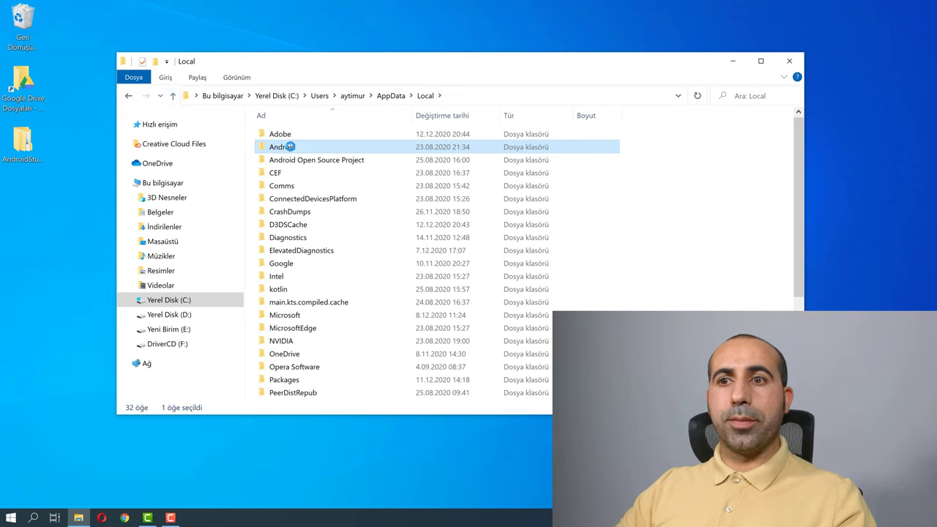
{"action": "right_click", "coordinate": [290, 147]}
{"action": "left_click", "coordinate": [313, 447]}
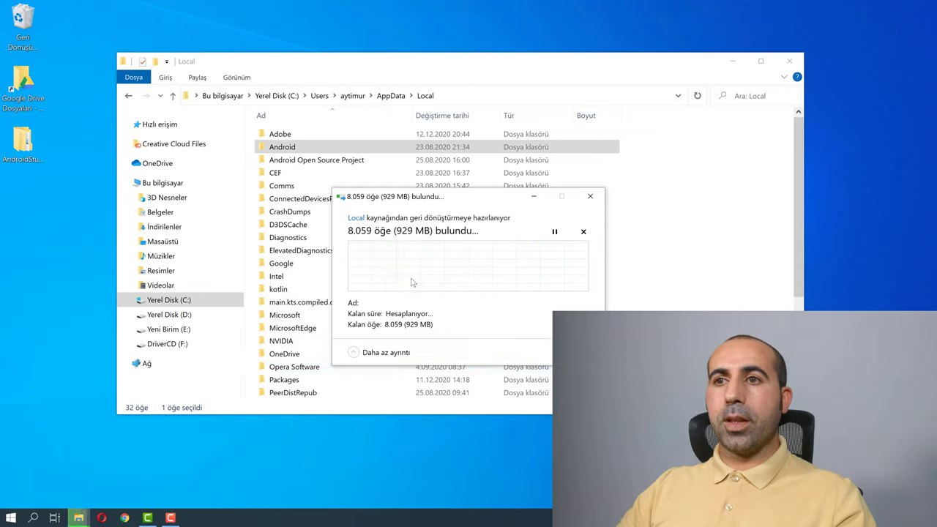
{"action": "left_click_drag", "start_coordinate": [448, 198], "coordinate": [507, 142]}
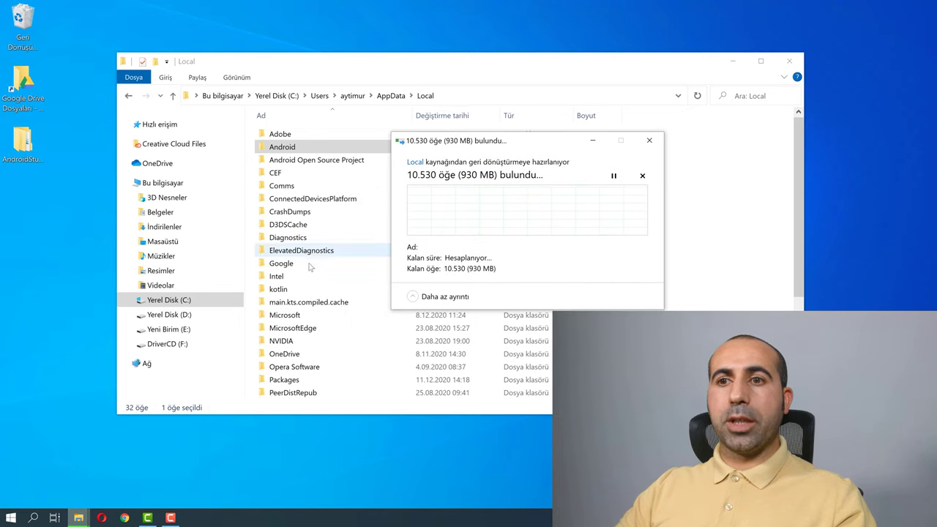
- Delete the kotlin folder from the Local folder
{"action": "left_click", "coordinate": [288, 290]}
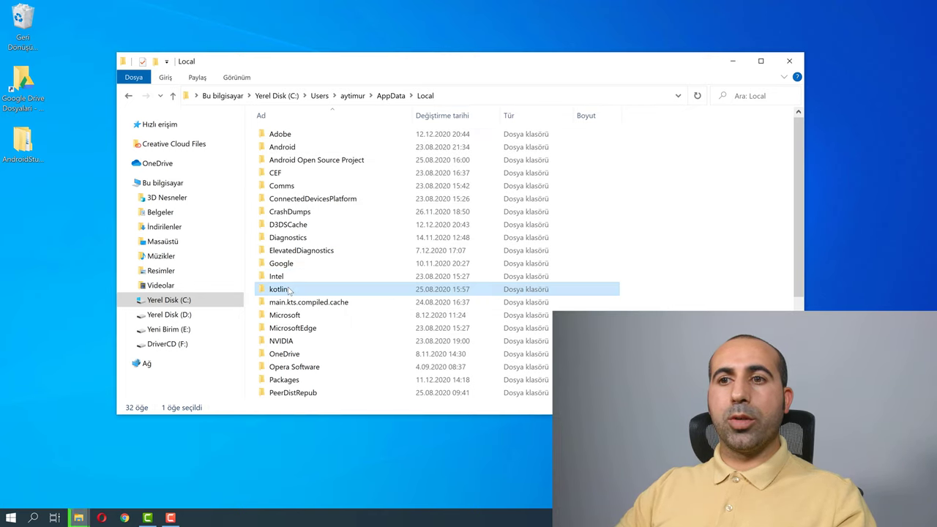
{"action": "right_click", "coordinate": [290, 290]}
{"action": "left_click", "coordinate": [314, 467]}
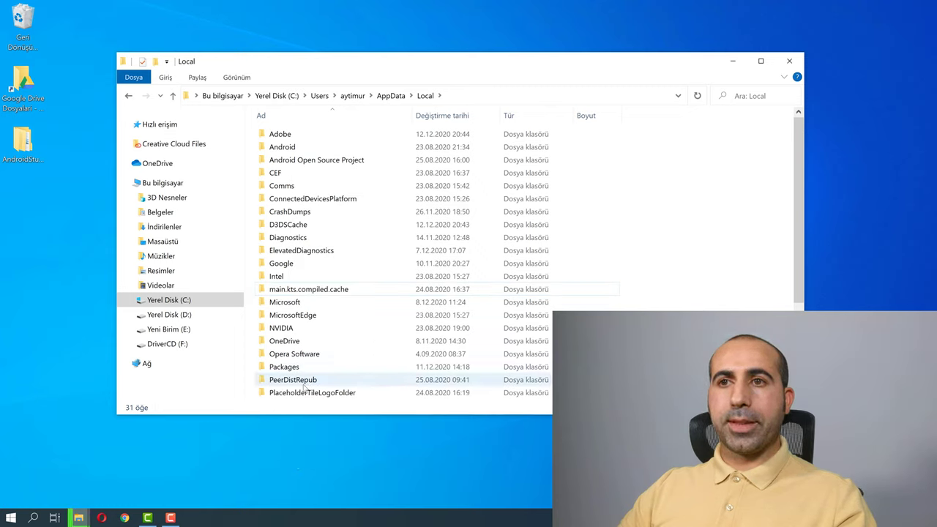
- Delete the Android Open Source Project folder from the Local folder
{"action": "left_click", "coordinate": [304, 162]}
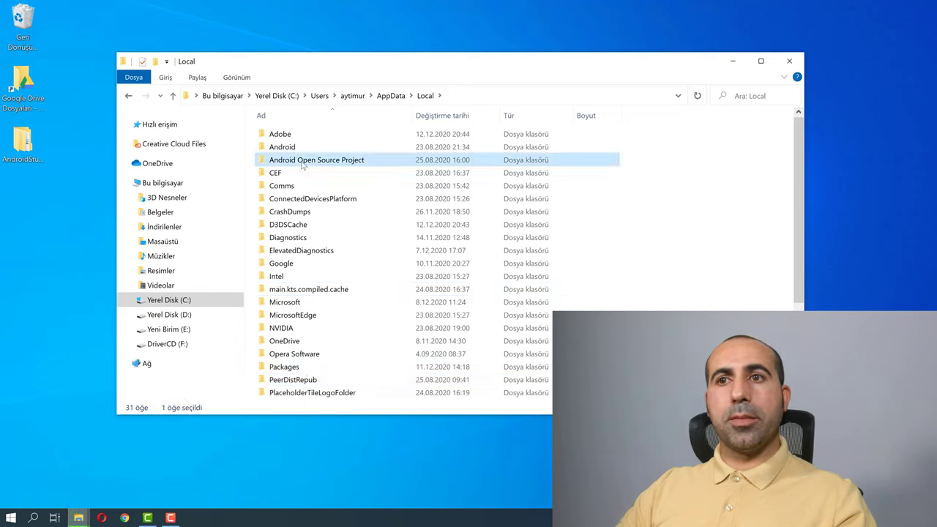
{"action": "right_click", "coordinate": [303, 164]}
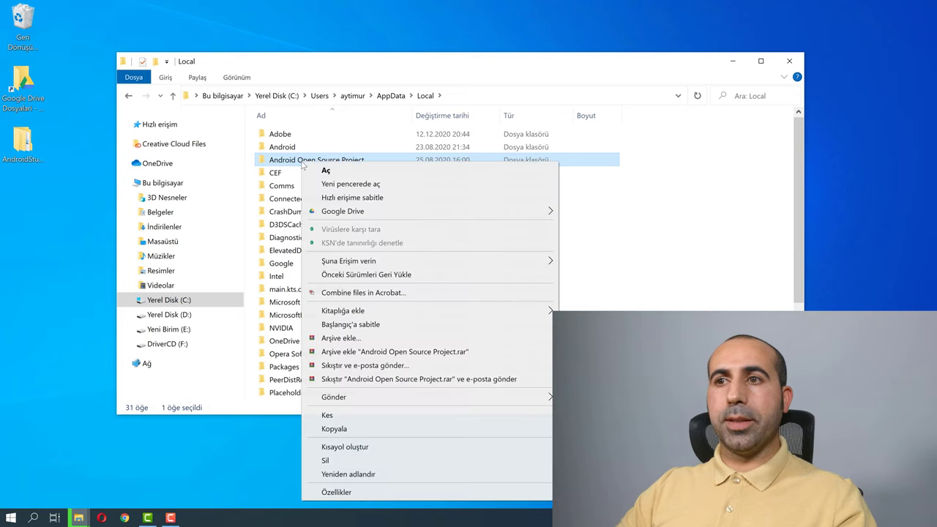
{"action": "left_click", "coordinate": [341, 459]}
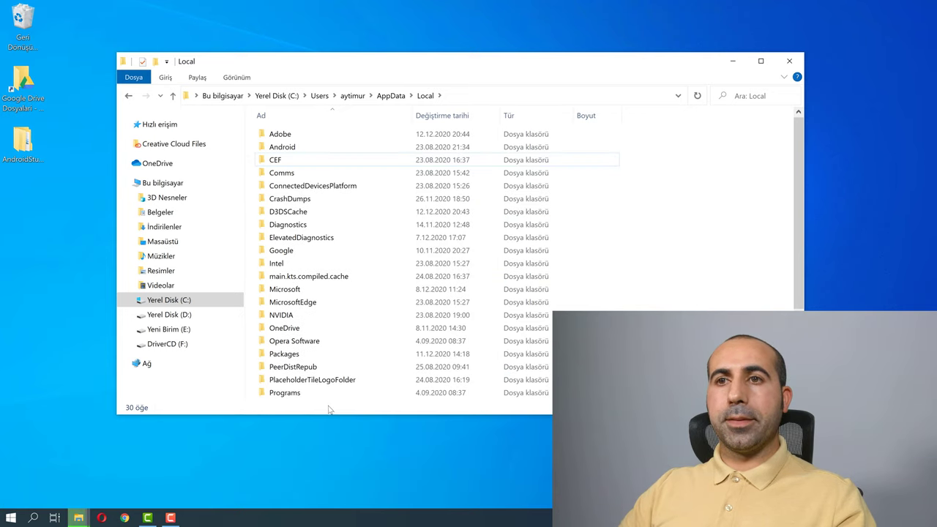
- Bring up the pending deletion, approve permanently deleting the Android folder, and close the Local folder window
{"action": "left_click", "coordinate": [82, 519]}
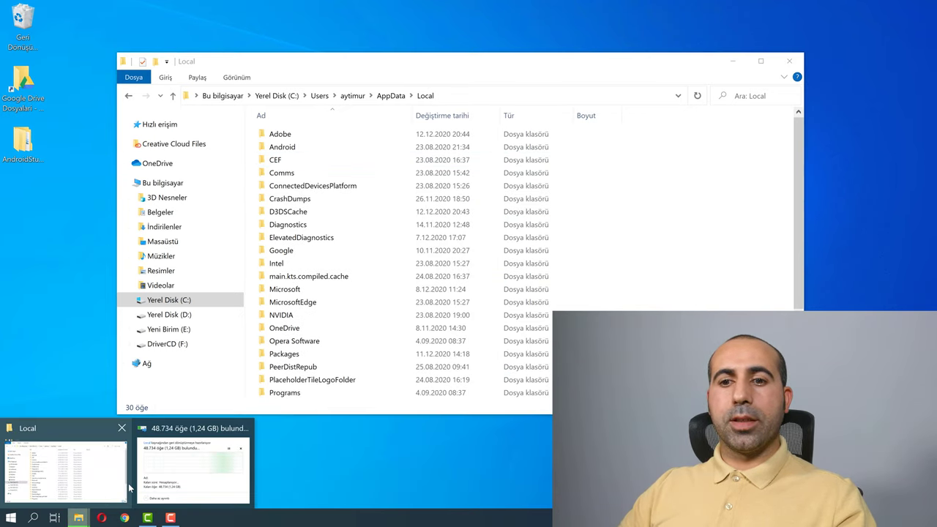
{"action": "left_click", "coordinate": [193, 470]}
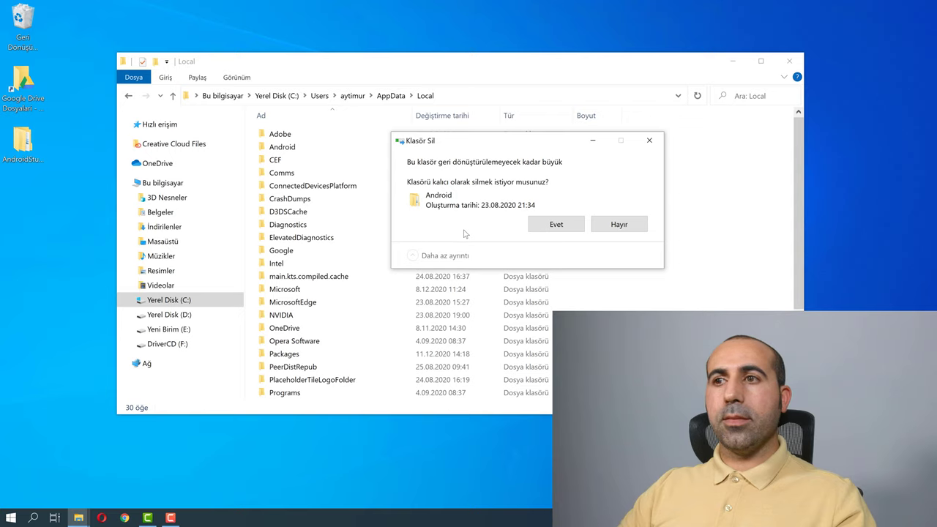
{"action": "left_click", "coordinate": [555, 227]}
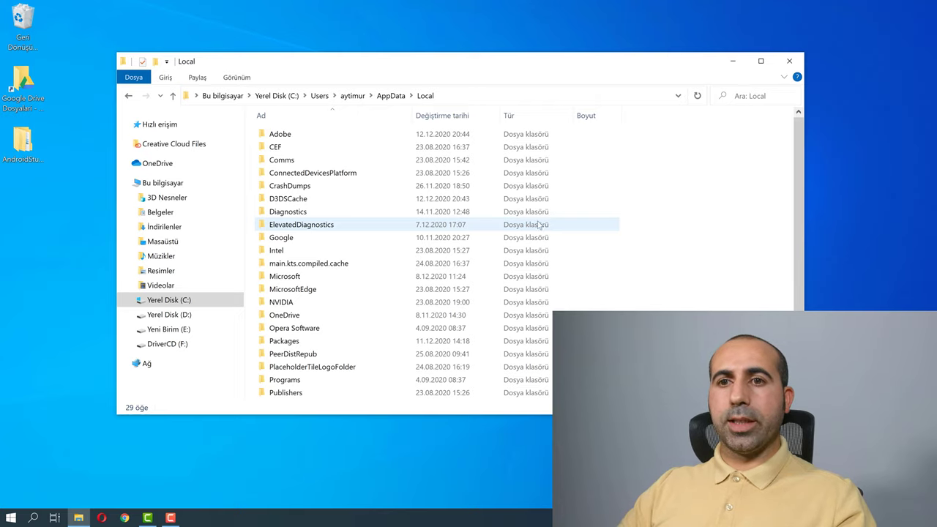
{"action": "left_click", "coordinate": [789, 61]}
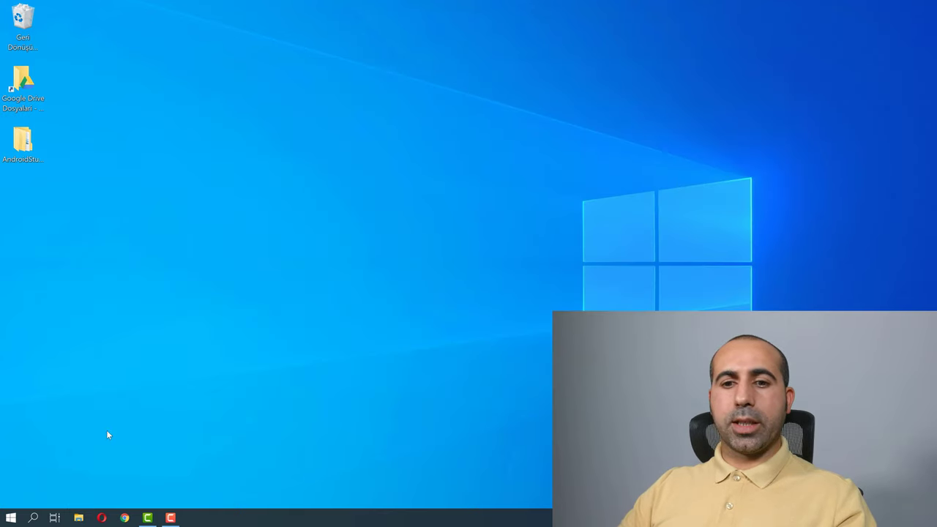
- Check Program Dosyaları (x86) on drive C for Android leftovers and open the Program Files folder
{"action": "left_click", "coordinate": [80, 518]}
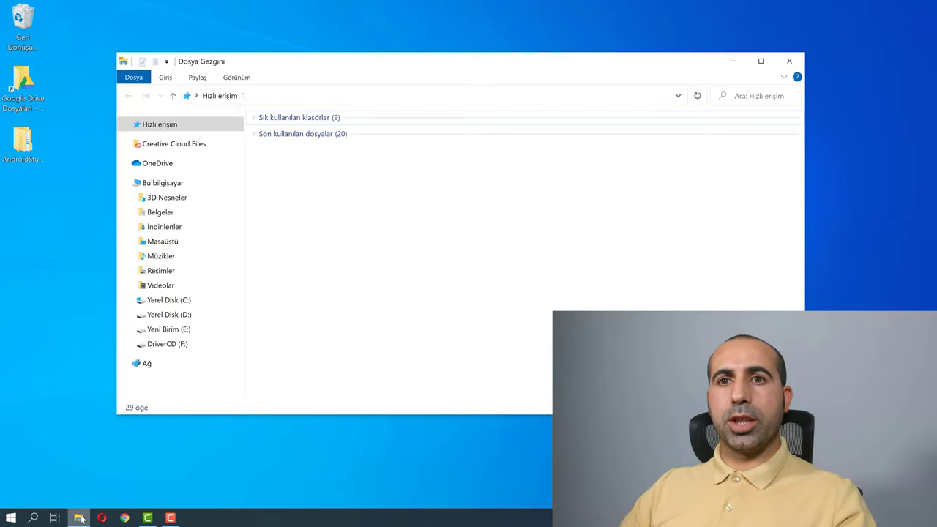
{"action": "left_click", "coordinate": [167, 186]}
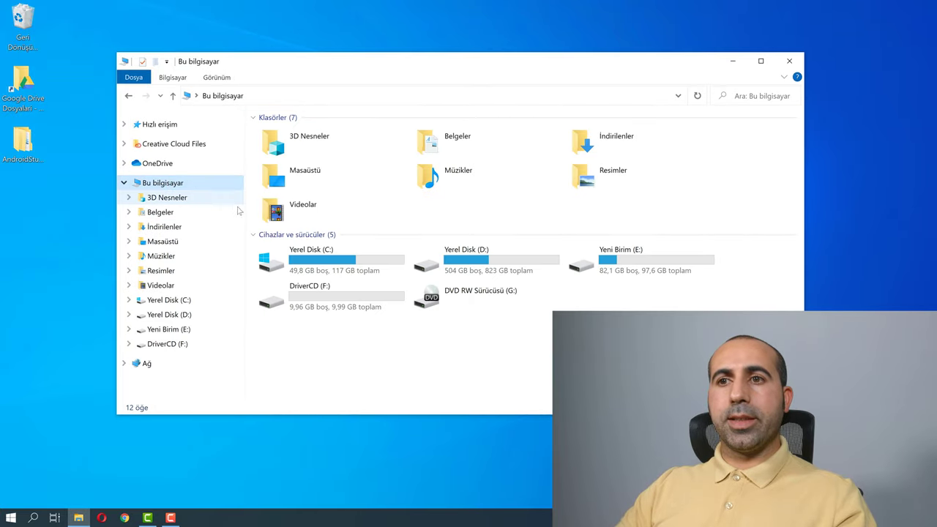
{"action": "double_click", "coordinate": [303, 262]}
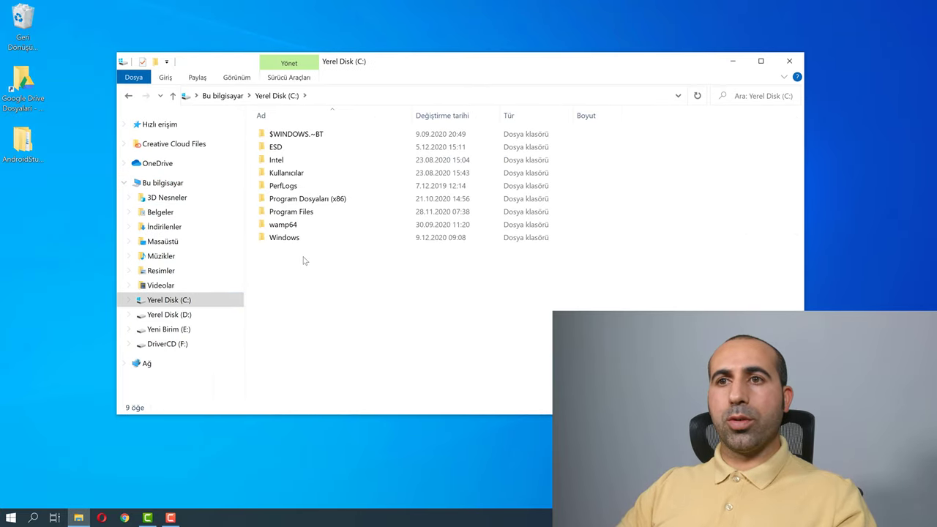
{"action": "left_click", "coordinate": [305, 213]}
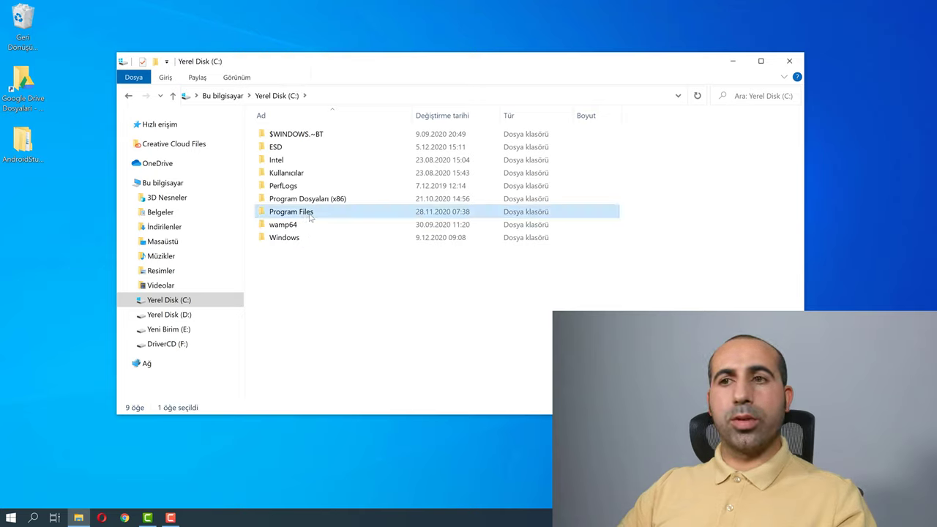
{"action": "double_click", "coordinate": [321, 201]}
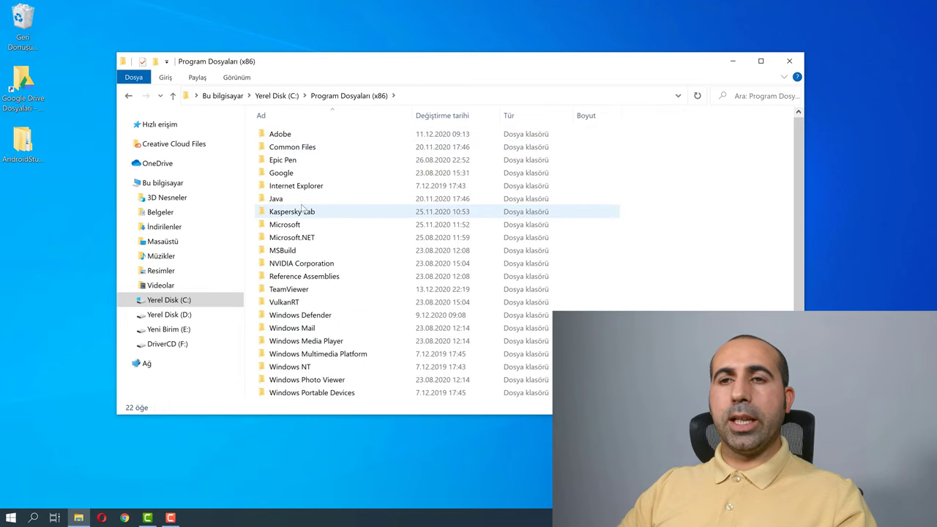
{"action": "left_click", "coordinate": [172, 95]}
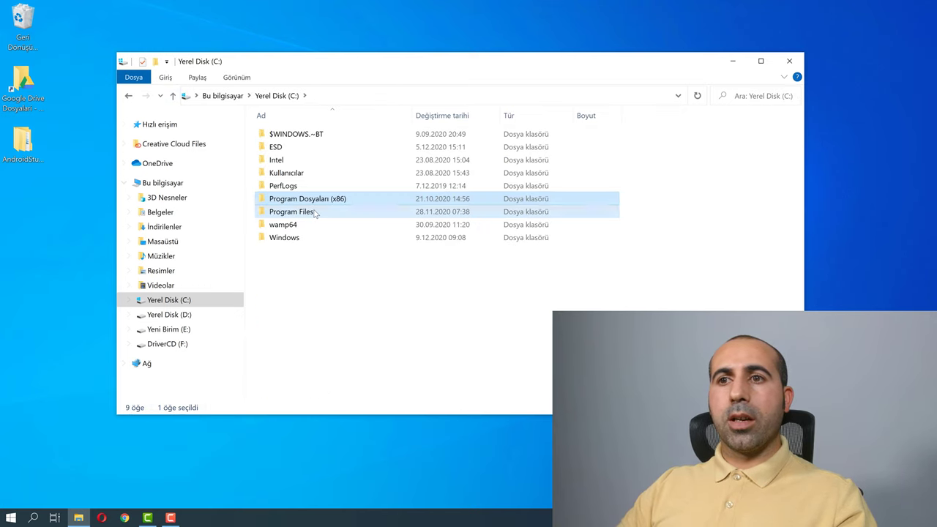
{"action": "double_click", "coordinate": [314, 212]}
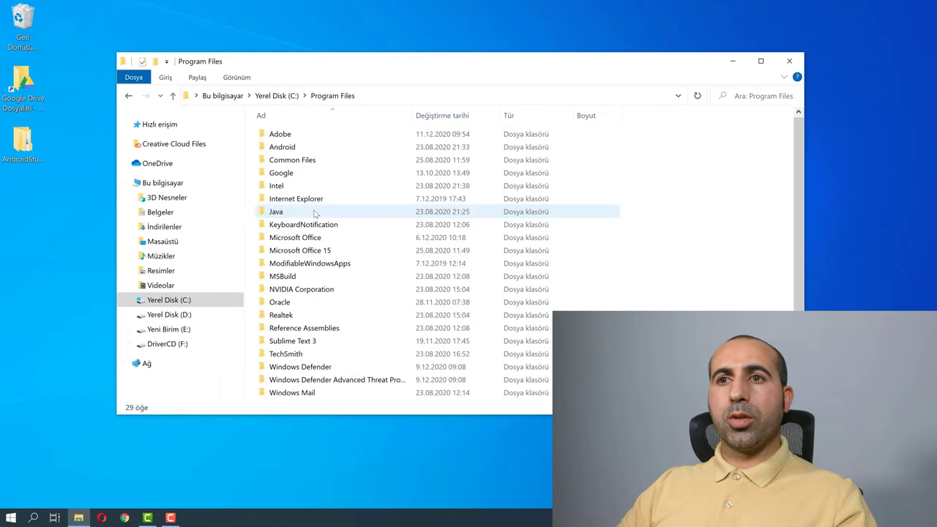
- Delete the Android folder from Program Files on drive C and close the folder window
{"action": "double_click", "coordinate": [293, 148]}
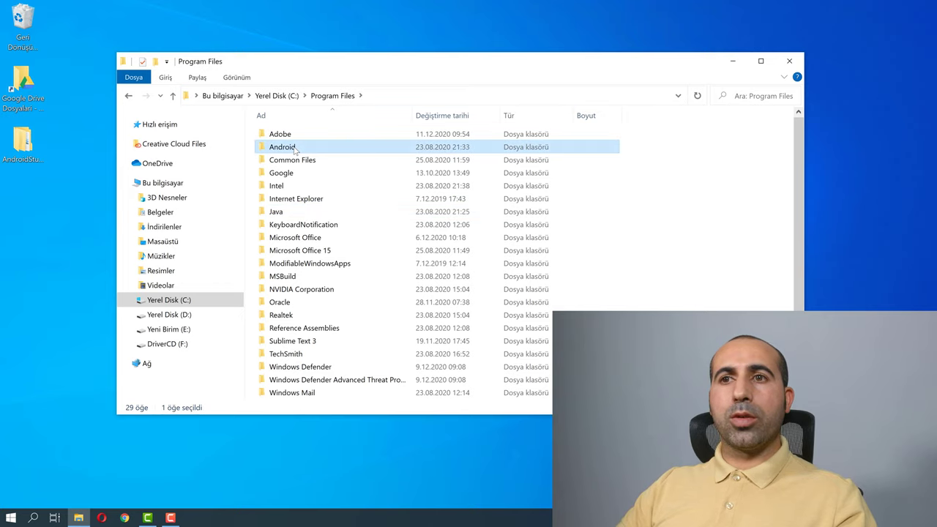
{"action": "left_click", "coordinate": [173, 96]}
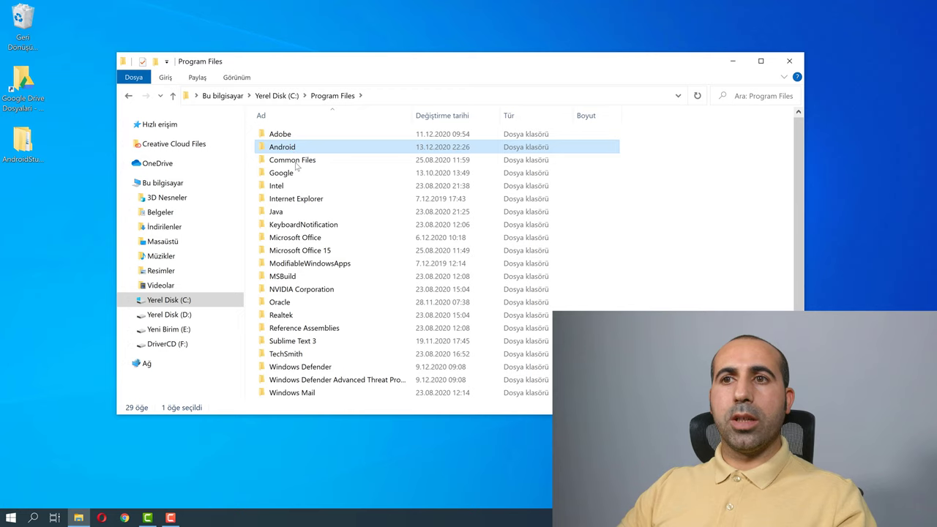
{"action": "right_click", "coordinate": [292, 147]}
{"action": "left_click", "coordinate": [317, 431]}
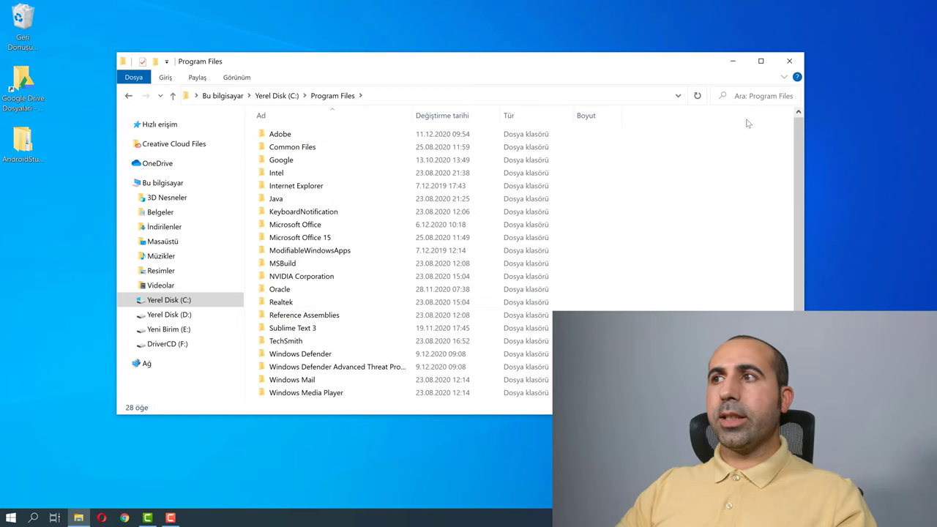
{"action": "left_click", "coordinate": [790, 63]}
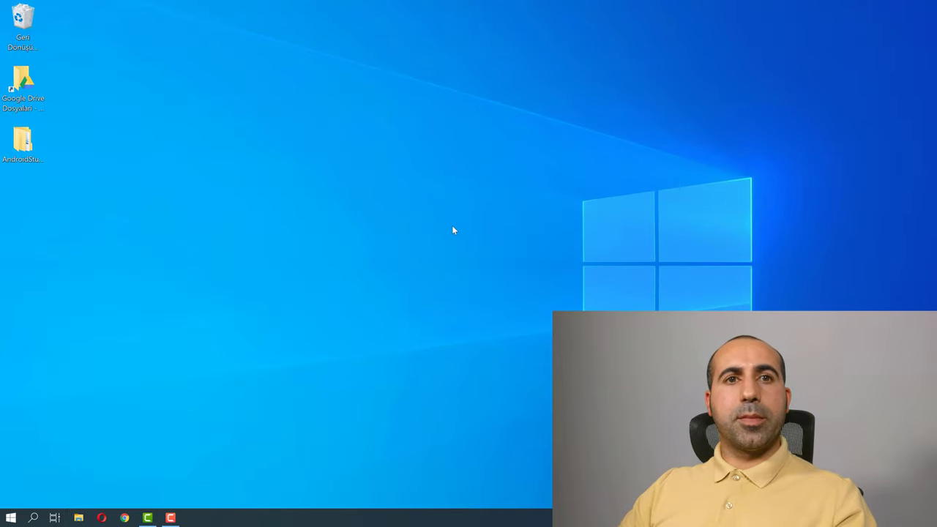